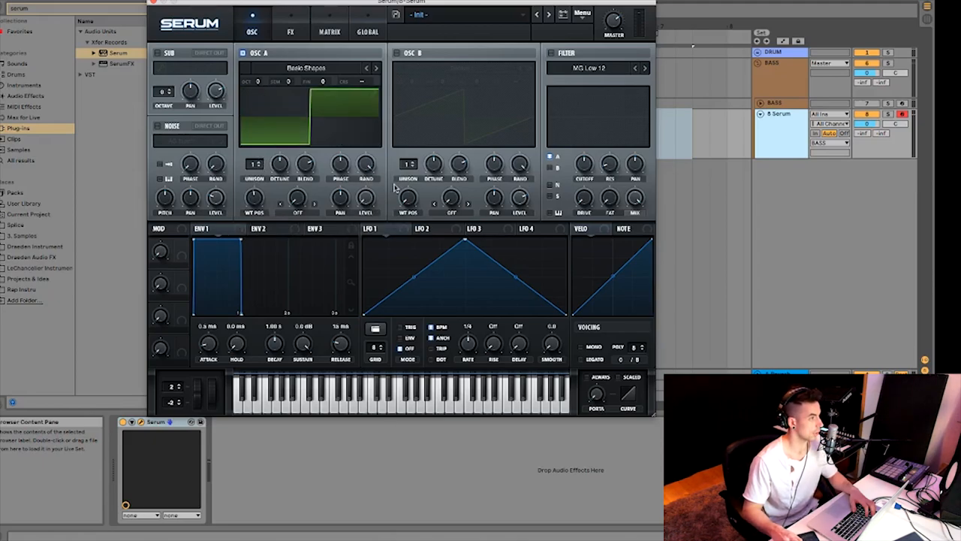
Shape LFO 1 by bowing its rise upward and adding a point three quarters along, lowered to the baseline.
left_click_drag(413, 279, 416, 259)
double_click(516, 308)
left_click_drag(516, 308, 519, 335)
Set oscillator A's warp mode to FM (From B) and modulate the warp amount with LFO 1.
left_click(298, 213)
left_click(338, 409)
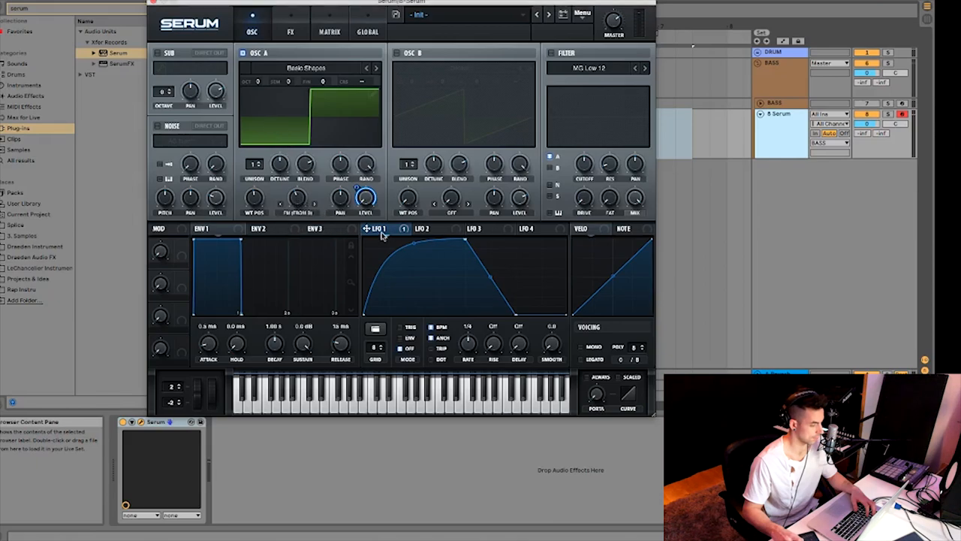
left_click_drag(382, 232, 296, 201)
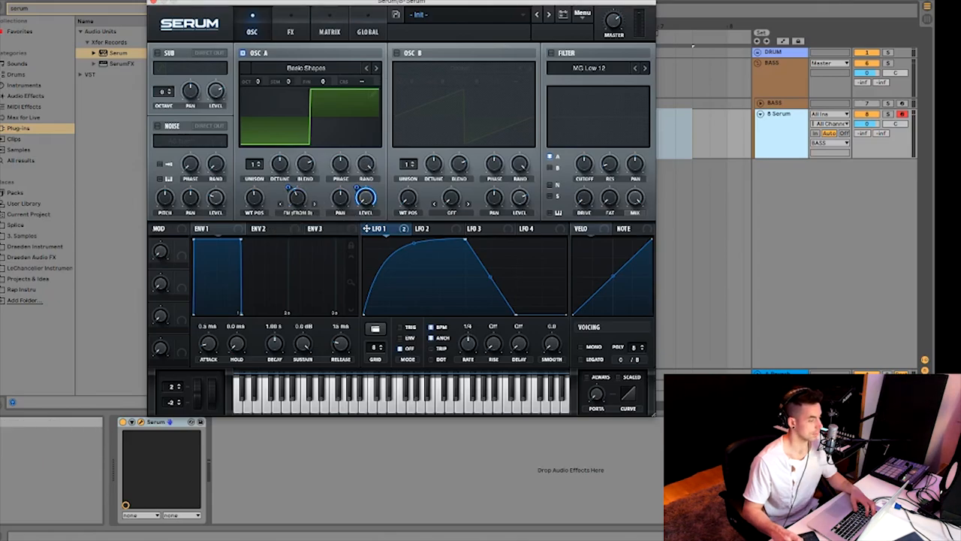
Lower oscillator A's octave to -1, and enable oscillator B with the Basic Shapes wavetable.
left_click_drag(255, 84, 265, 96)
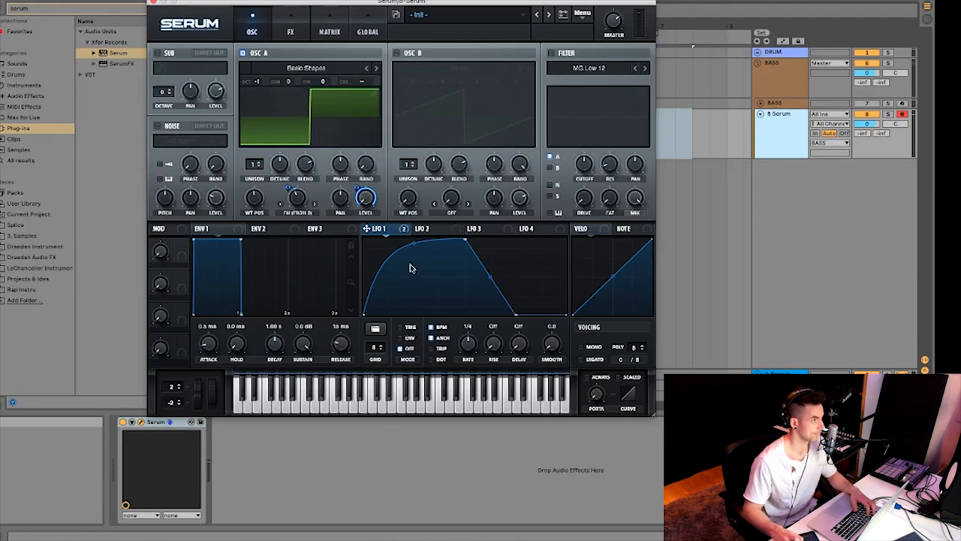
left_click(396, 52)
left_click(459, 68)
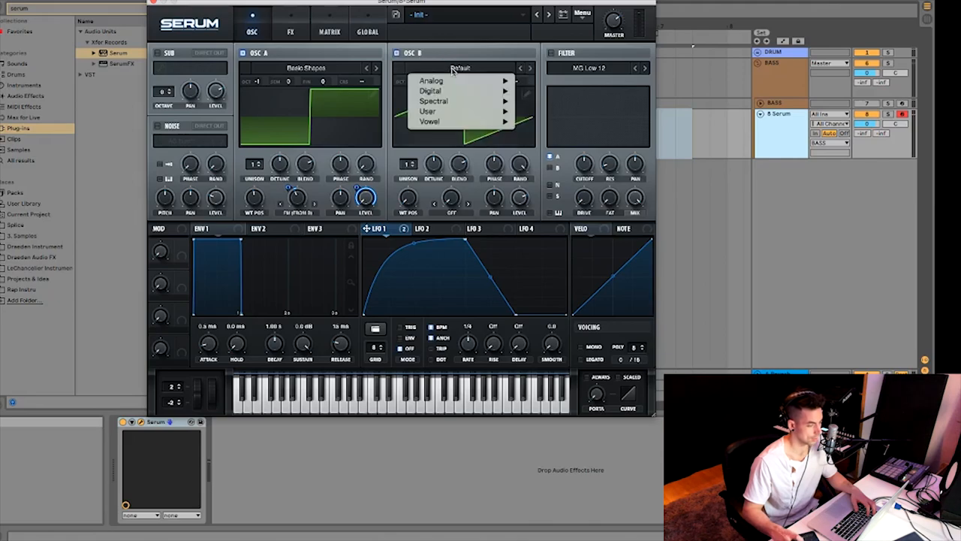
mouse_move(465, 81)
left_click(623, 142)
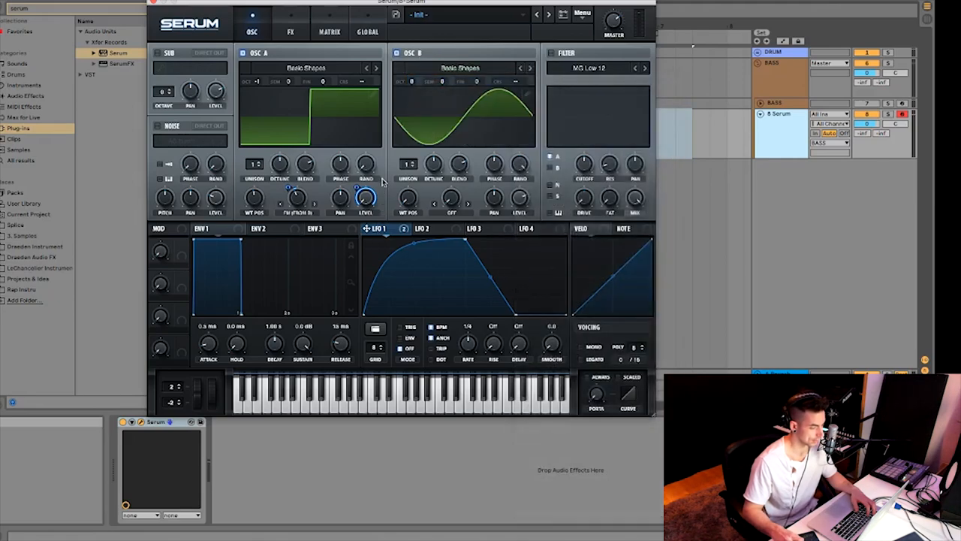
Set oscillator B's warp mode to Sync and assign LFO 1 to the warp amount.
left_click(451, 212)
left_click(472, 235)
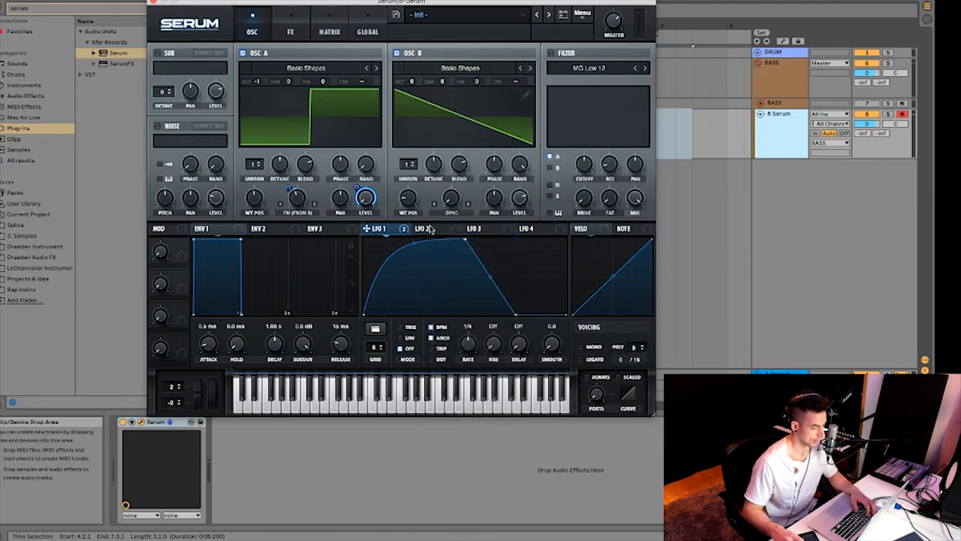
left_click_drag(400, 233, 451, 199)
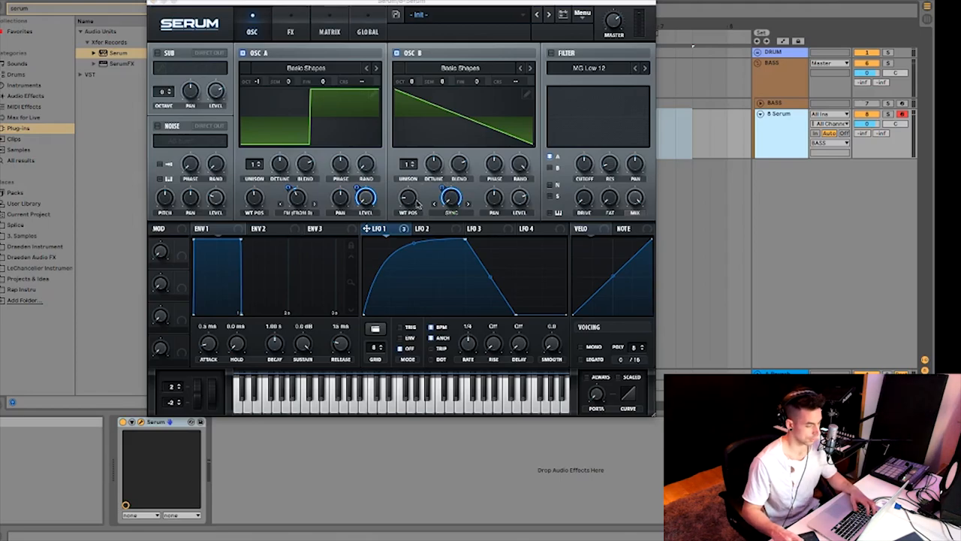
Set the LFO 1 modulation of oscillator B's warp to about 61, and tune oscillator B to octave +1 and +7 semitones.
left_click_drag(443, 187, 442, 216)
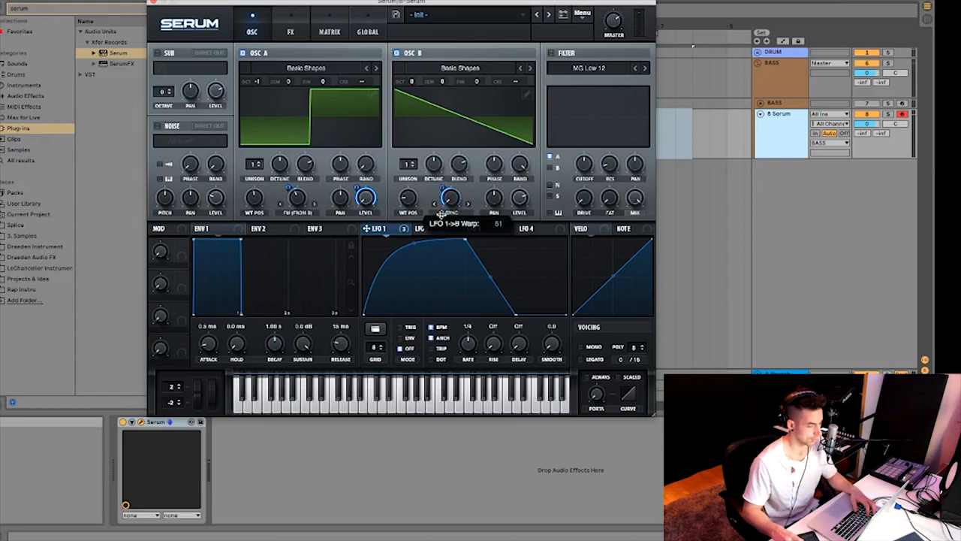
left_click_drag(442, 214, 449, 215)
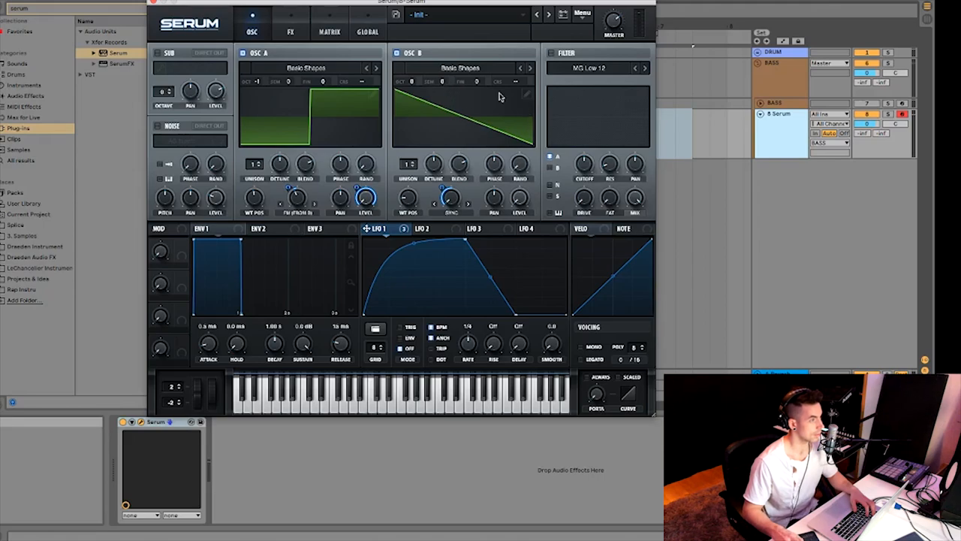
mouse_move(414, 81)
left_click_drag(417, 76, 450, 73)
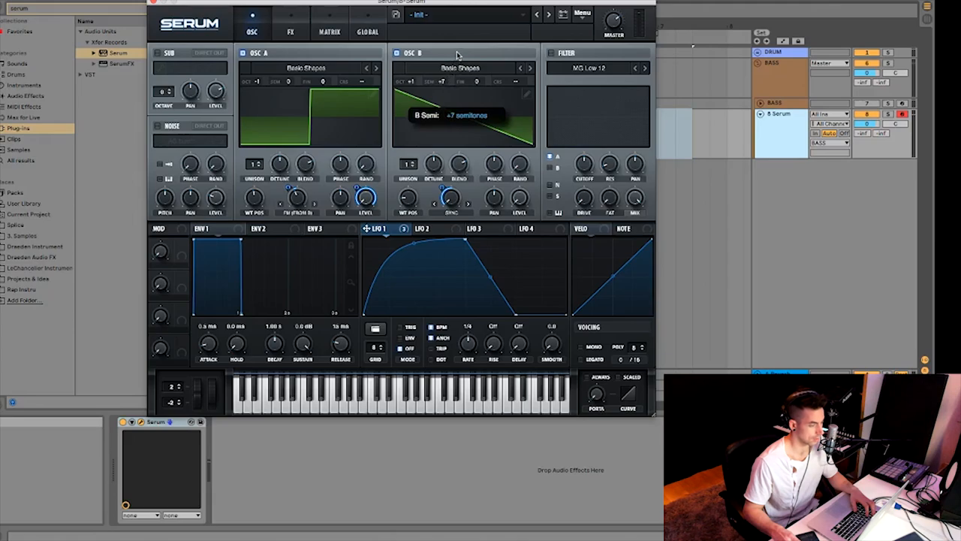
Change the filter type to HP 12 and set its cutoff to 33 Hz, modulated by LFO 1 at about 35.
left_click(593, 68)
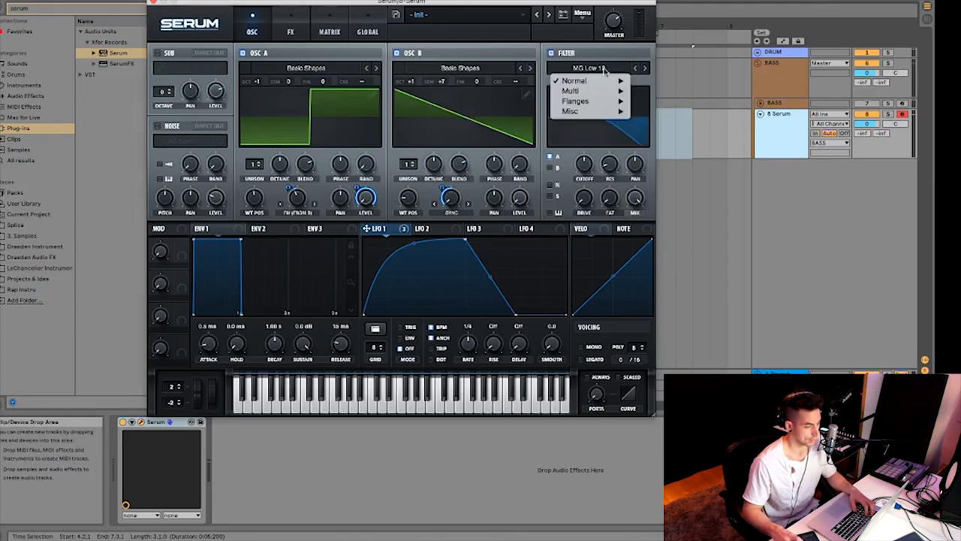
mouse_move(605, 90)
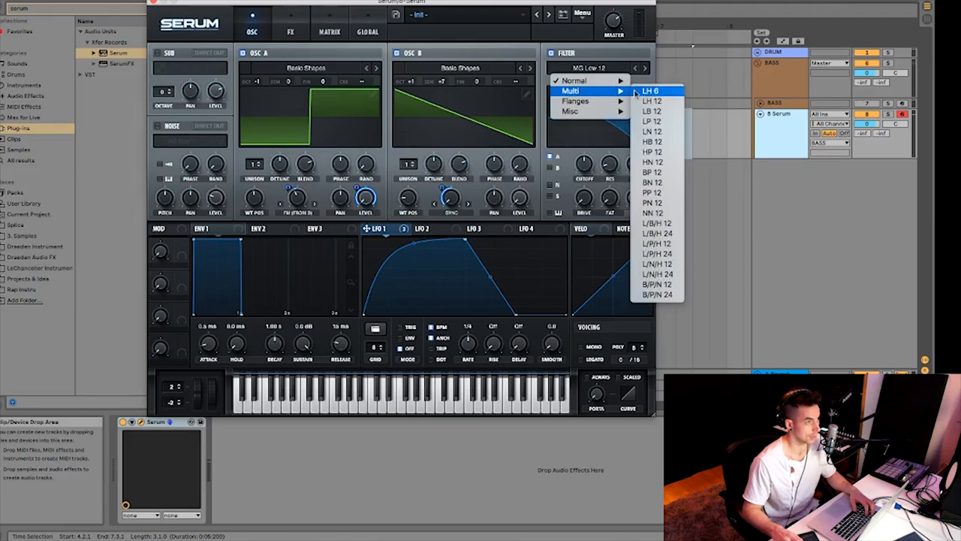
left_click(674, 153)
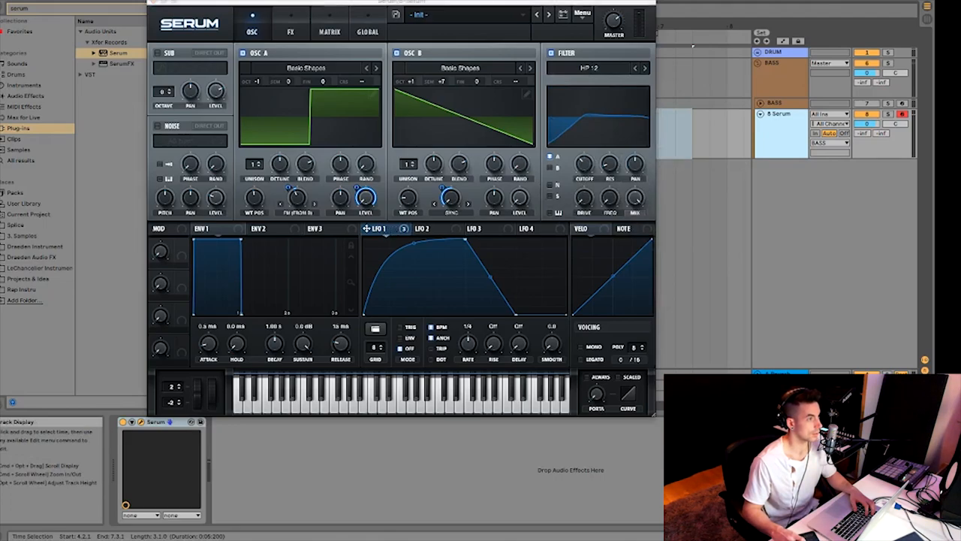
left_click_drag(586, 162, 587, 179)
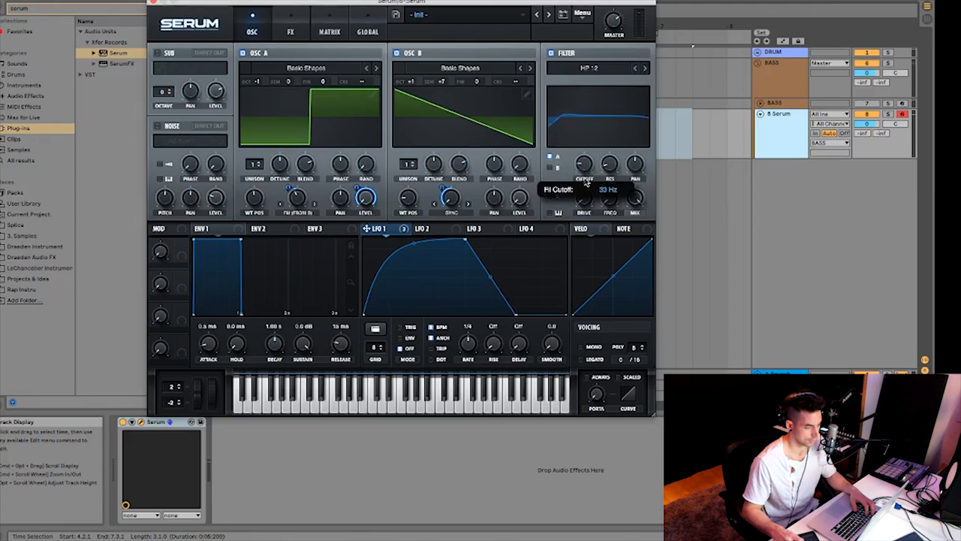
left_click_drag(404, 229, 579, 182)
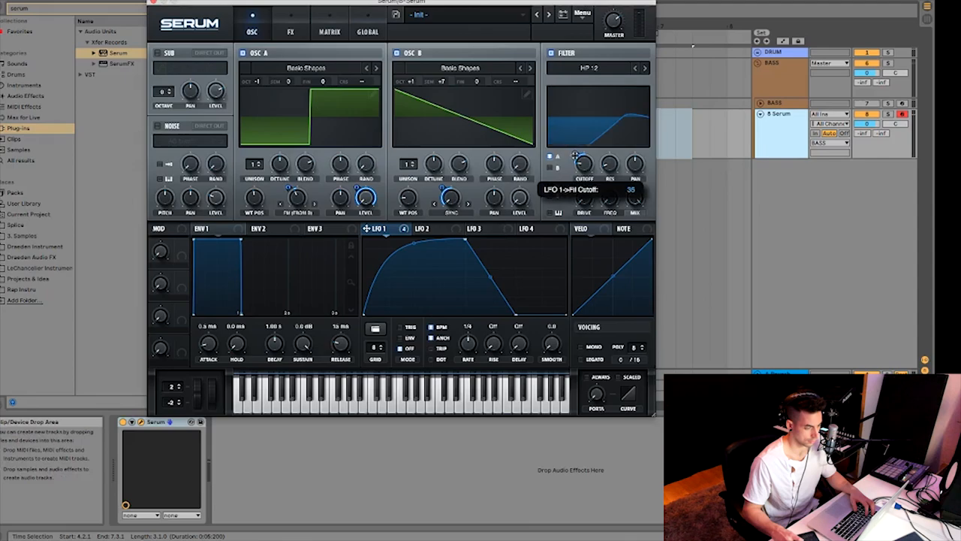
Raise the filter's resonance and FREQ, modulating FREQ with LFO 1, and play back the sound.
left_click_drag(610, 170, 637, 131)
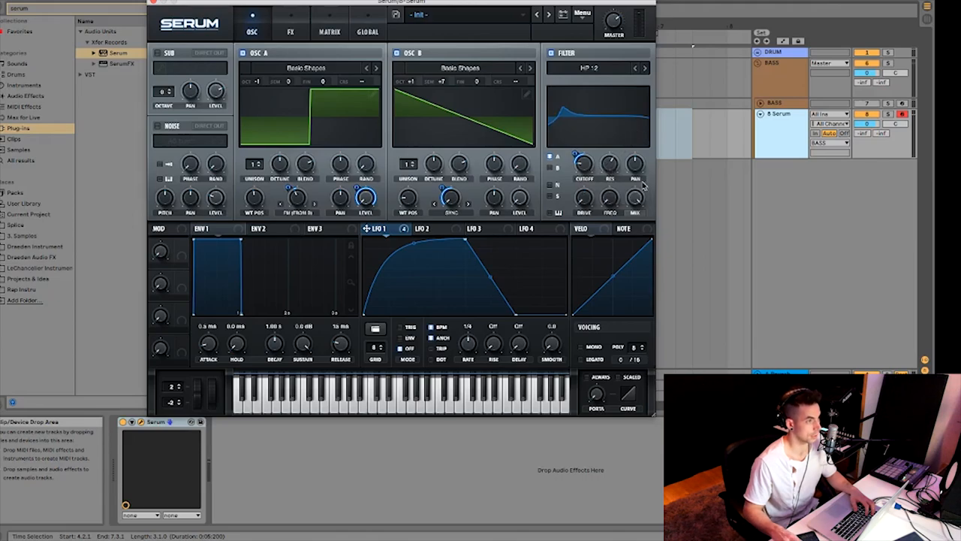
left_click_drag(610, 201, 633, 157)
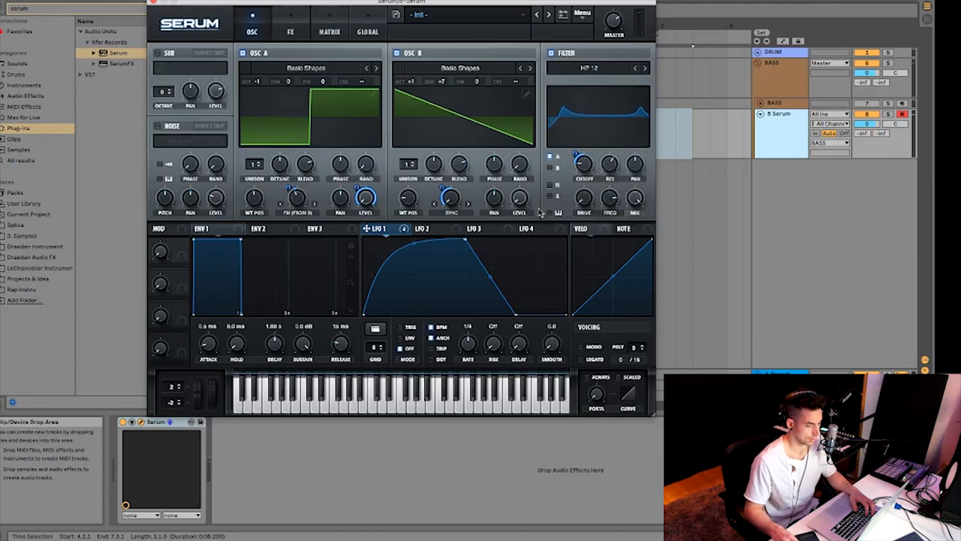
left_click_drag(379, 229, 611, 200)
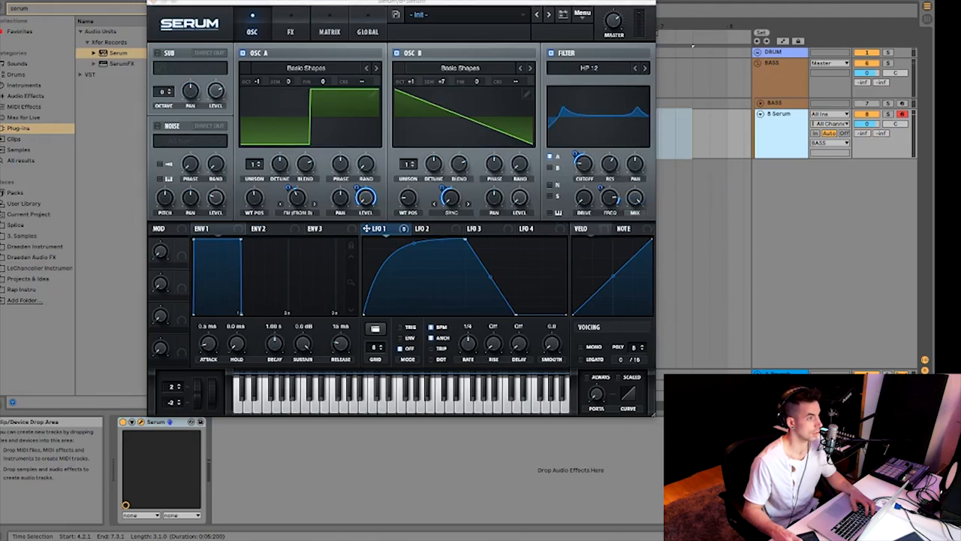
left_click_drag(610, 198, 605, 222)
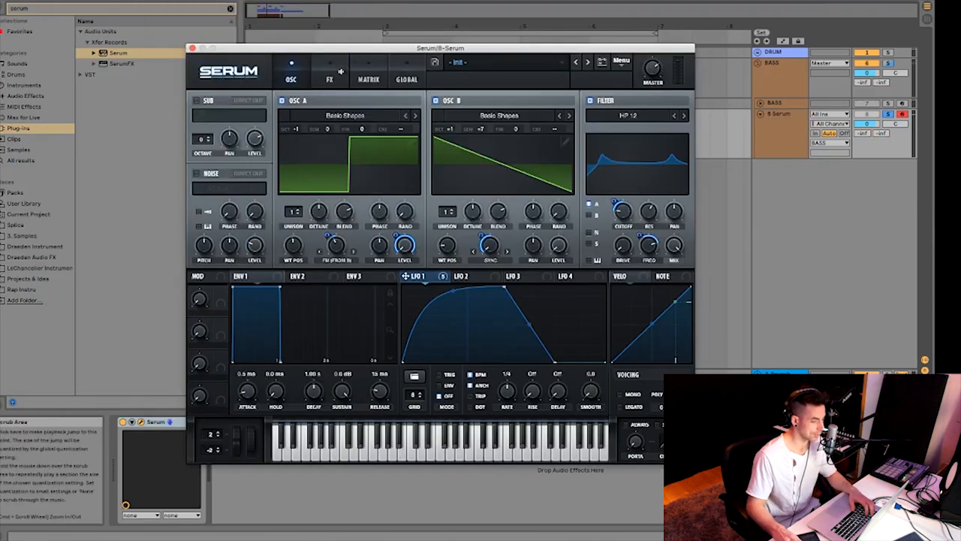
key("space")
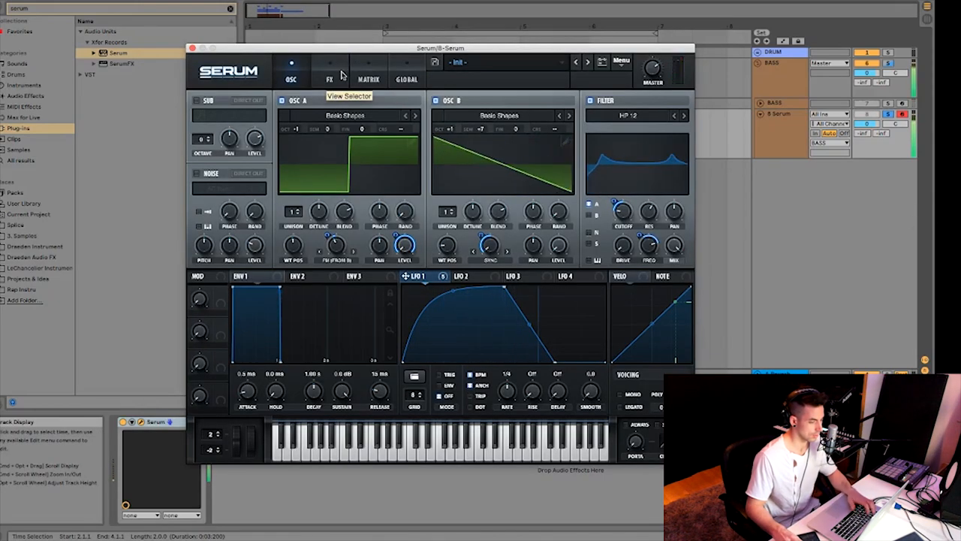
Enable the Distortion effect, set its type to Diode 2 and raise the drive to about 83%.
left_click(342, 76)
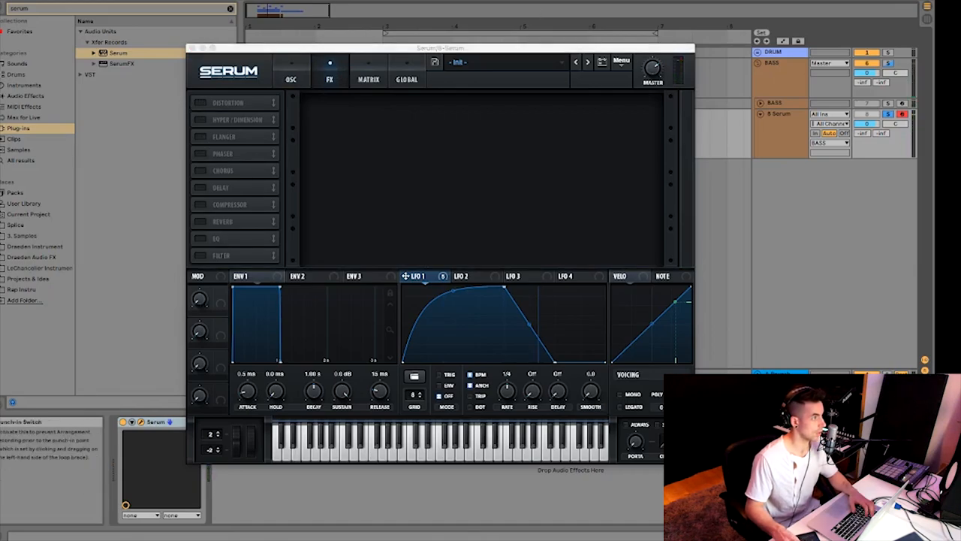
left_click(200, 102)
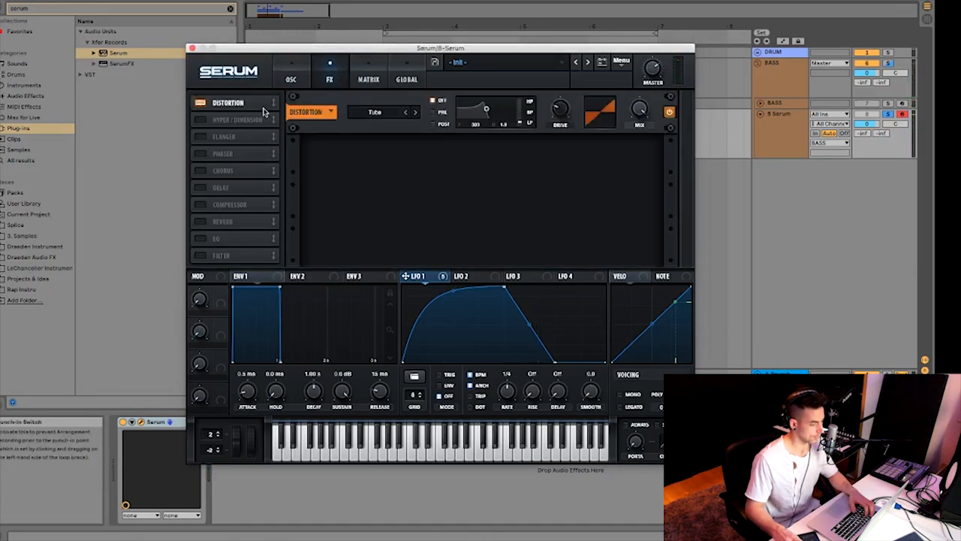
left_click(384, 112)
left_click(413, 165)
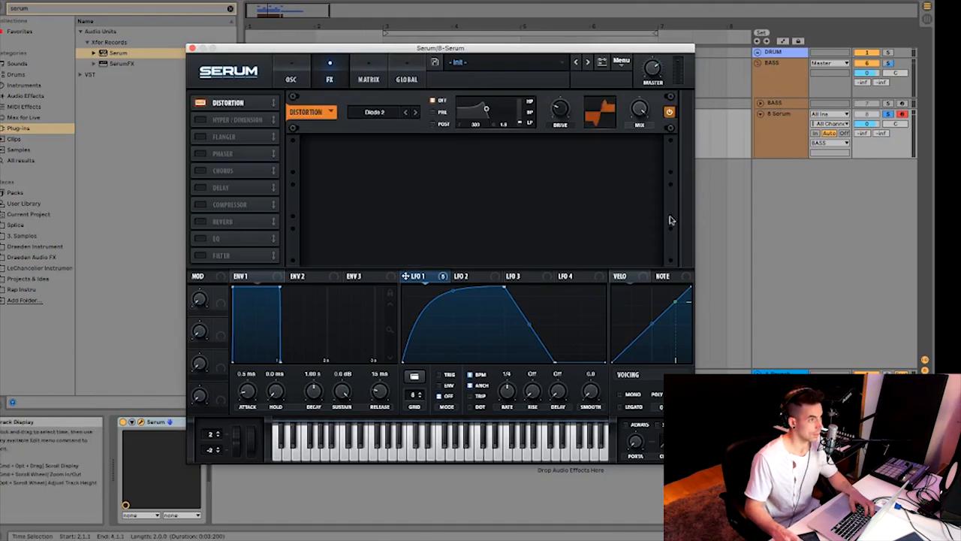
left_click_drag(562, 111, 579, 57)
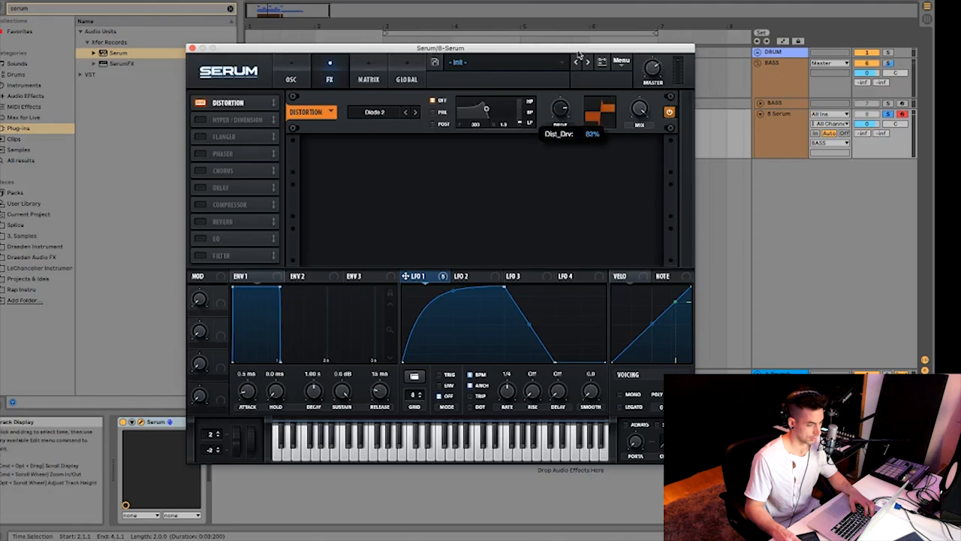
Enable the Phaser effect with lowered frequency and feedback, and modulate its frequency with LFO 1.
left_click(202, 153)
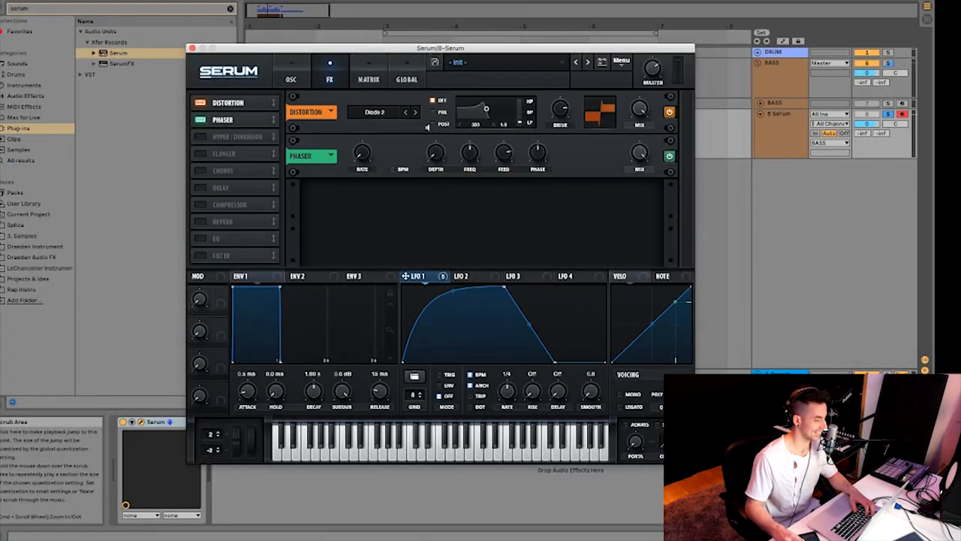
left_click_drag(472, 155, 472, 178)
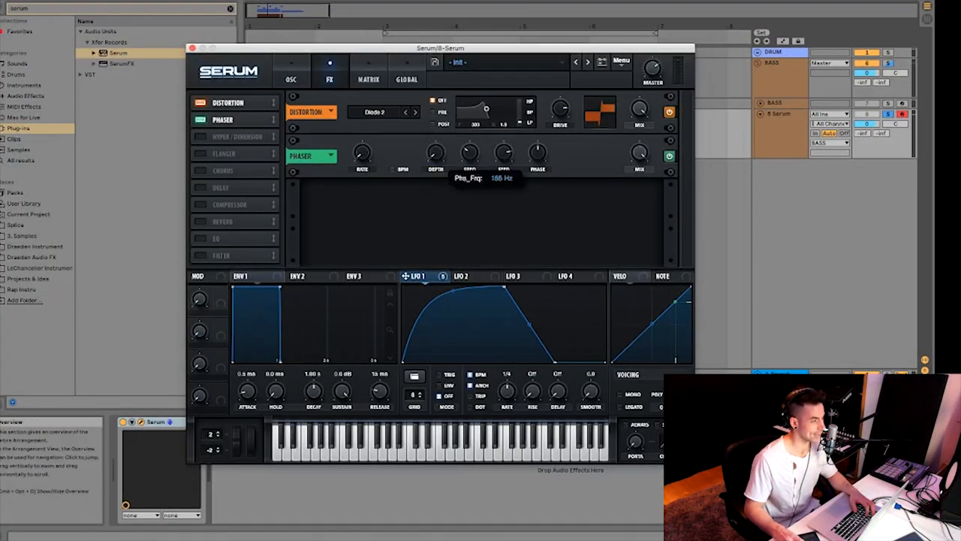
key("super+Tab")
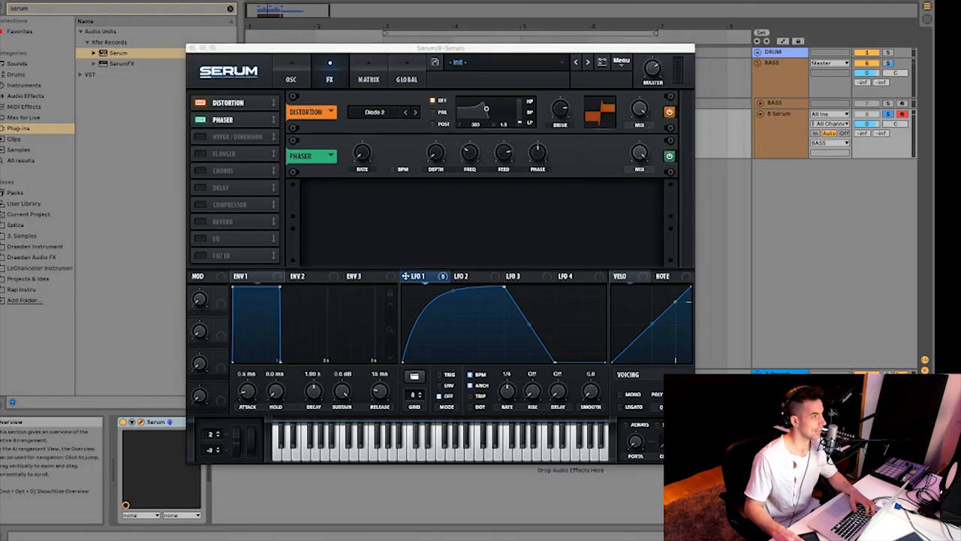
left_click_drag(434, 275, 472, 199)
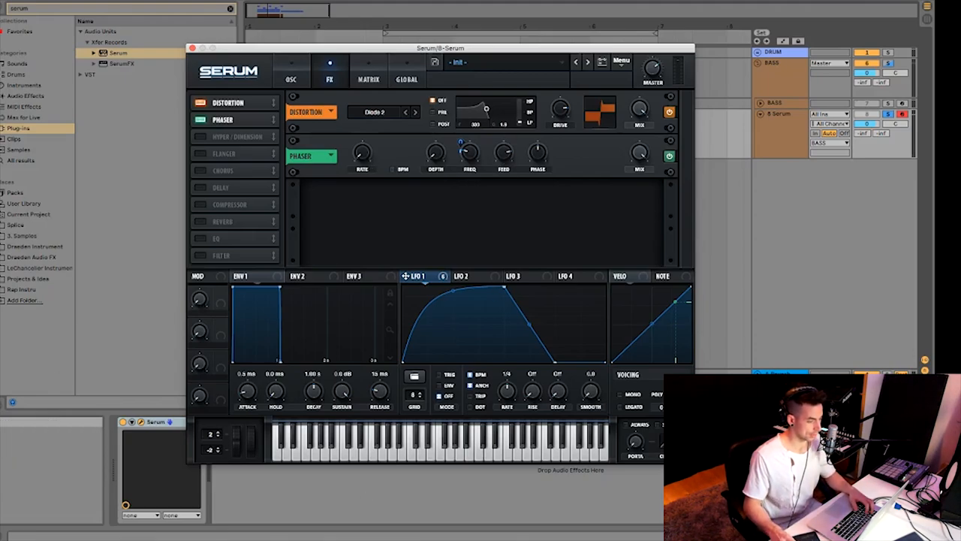
left_click(503, 156)
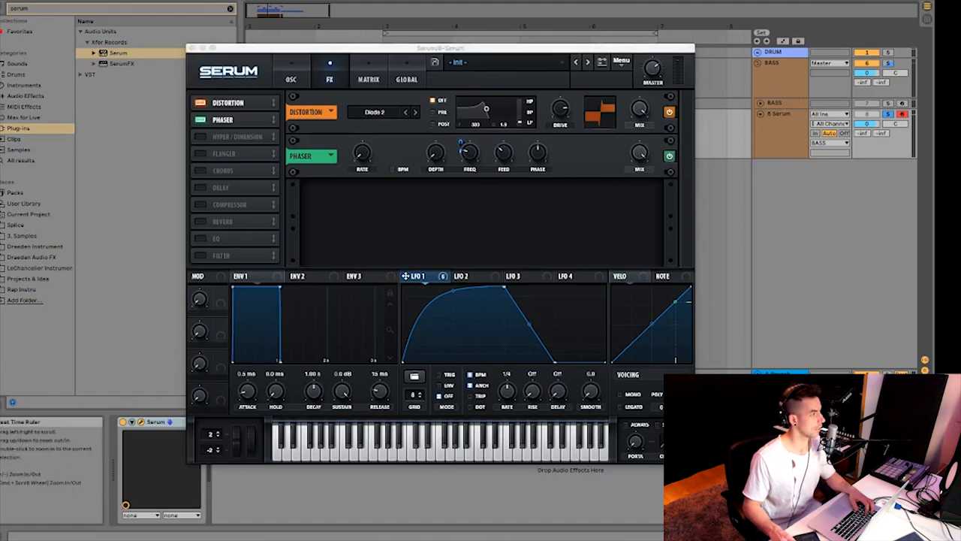
Enable the Compressor directly after the Phaser, with multiband mode on and its gain adjusted.
left_click(241, 205)
left_click_drag(240, 205, 248, 138)
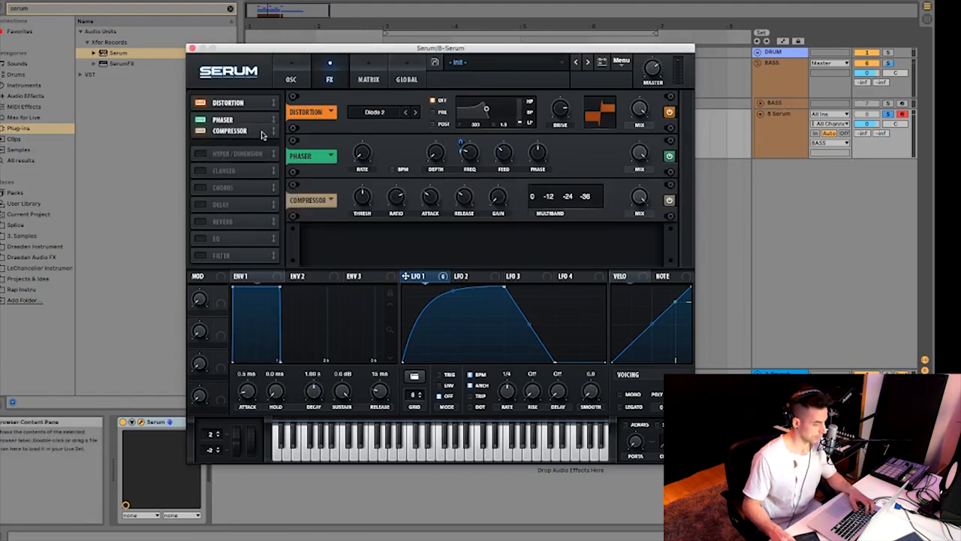
left_click(530, 214)
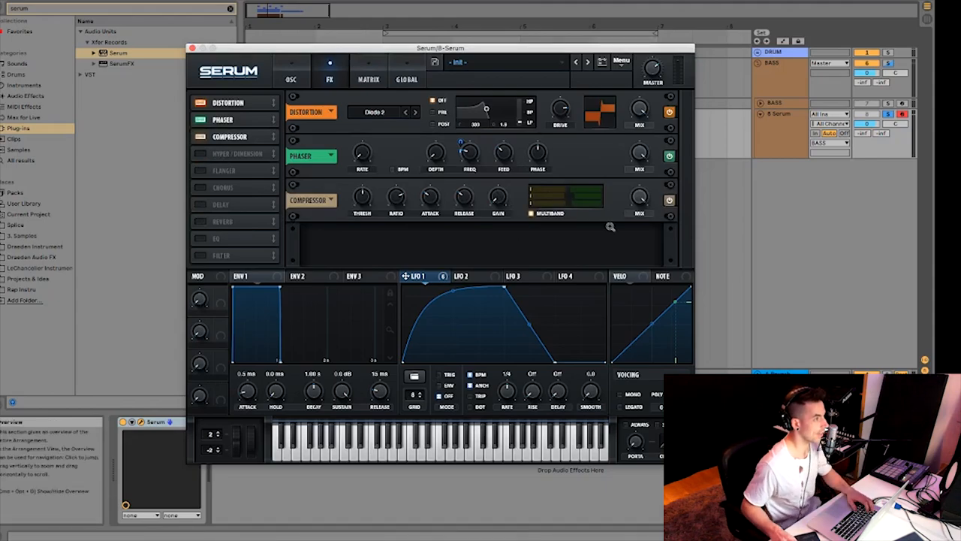
mouse_move(504, 195)
left_mouse_down()
mouse_move(502, 181)
mouse_move(503, 196)
left_mouse_up()
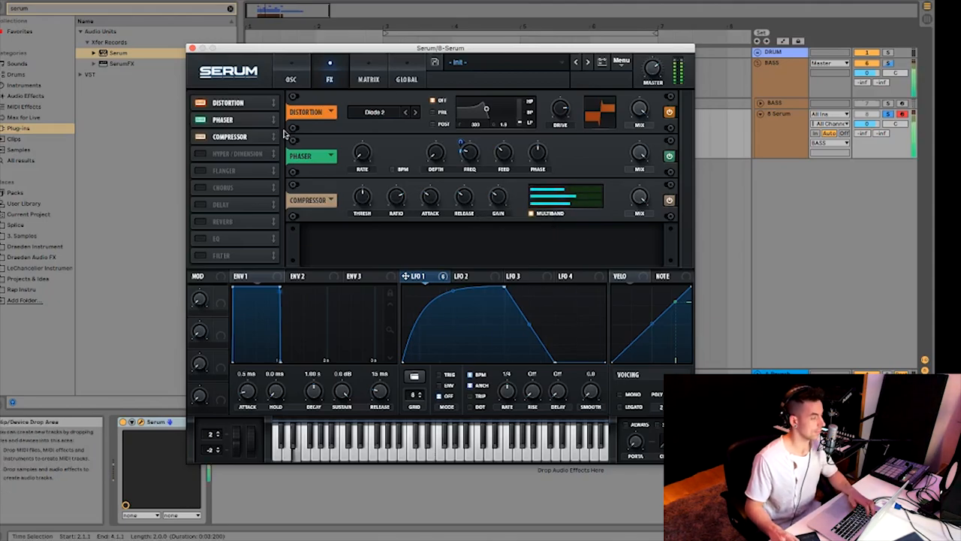
left_click(289, 1)
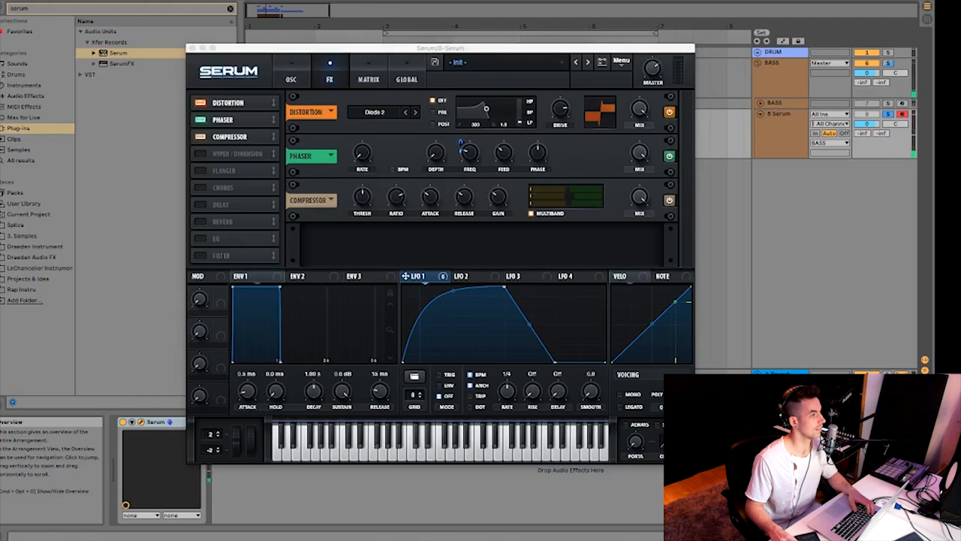
Enable the EQ effect after the Compressor, switch its low band to low cut, and modulate its lower FREQ with LFO 1.
left_click(198, 240)
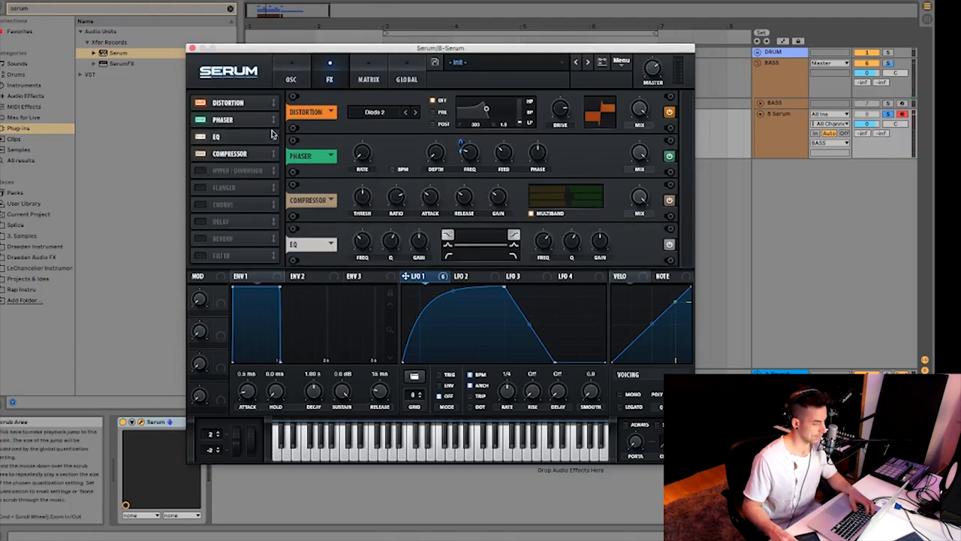
left_click(448, 258)
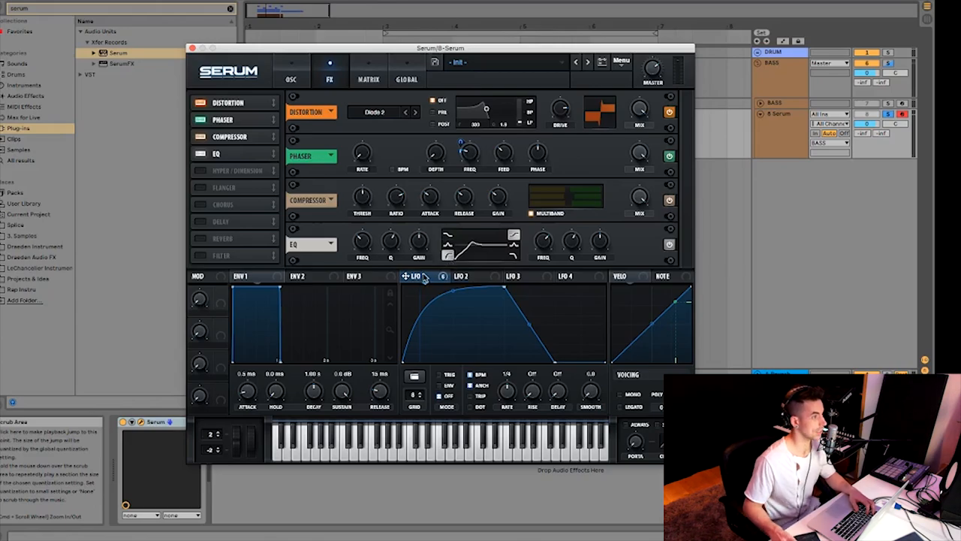
left_click_drag(407, 277, 362, 242)
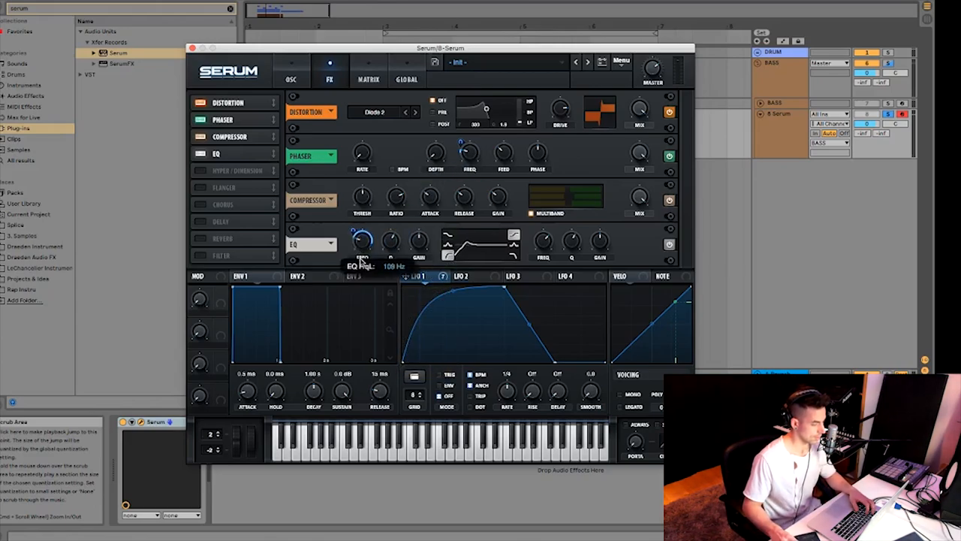
key("super+Tab")
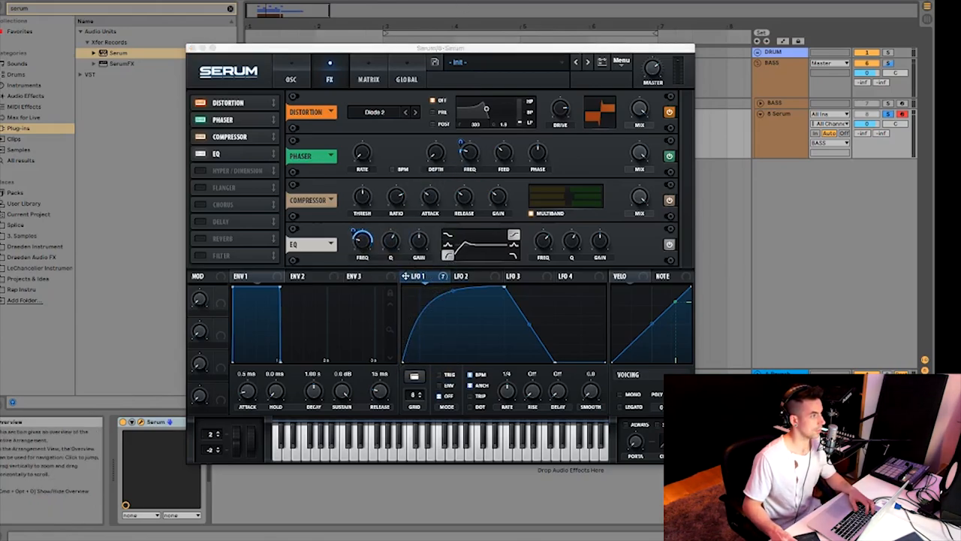
left_click(365, 237)
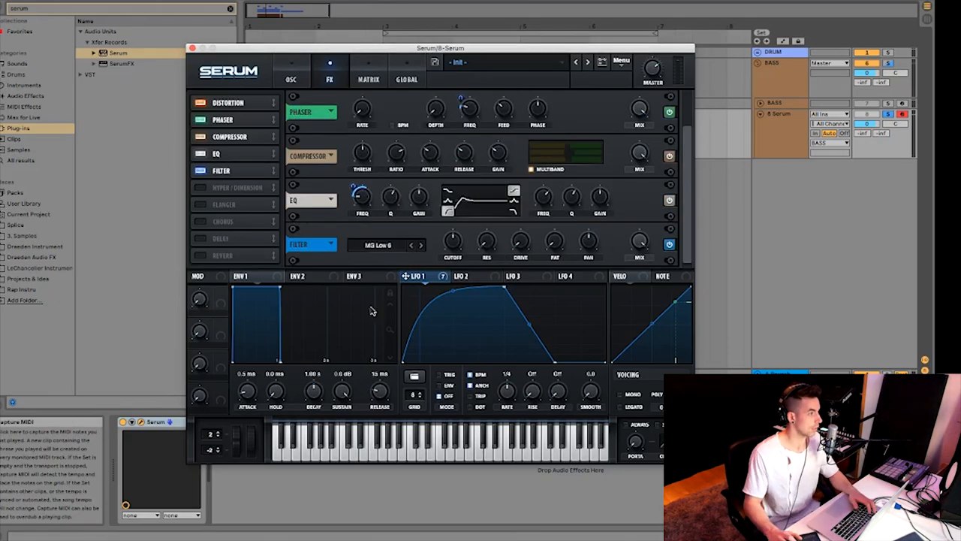
Set the Filter effect's type to Combs and modulate its resonance with LFO 1, adjusting the modulation amount.
left_click(377, 244)
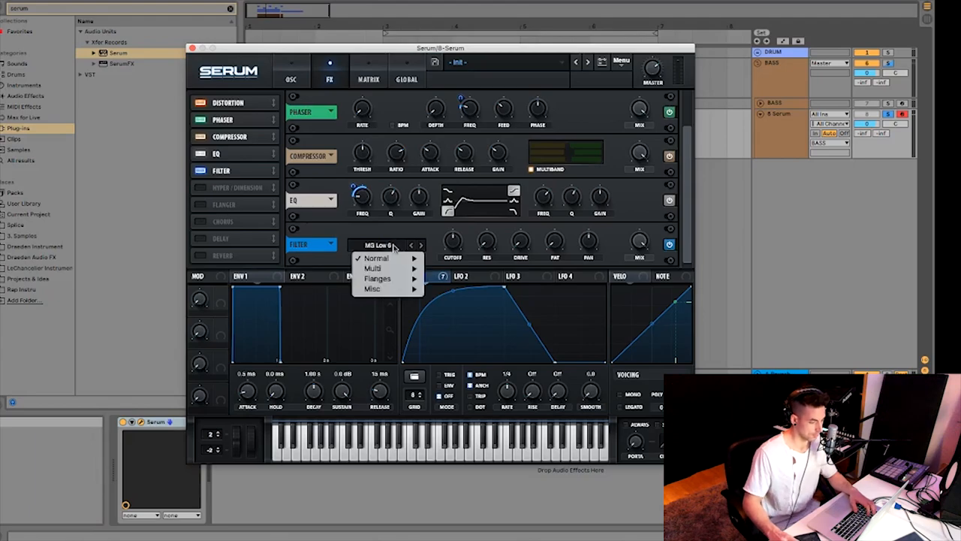
mouse_move(387, 289)
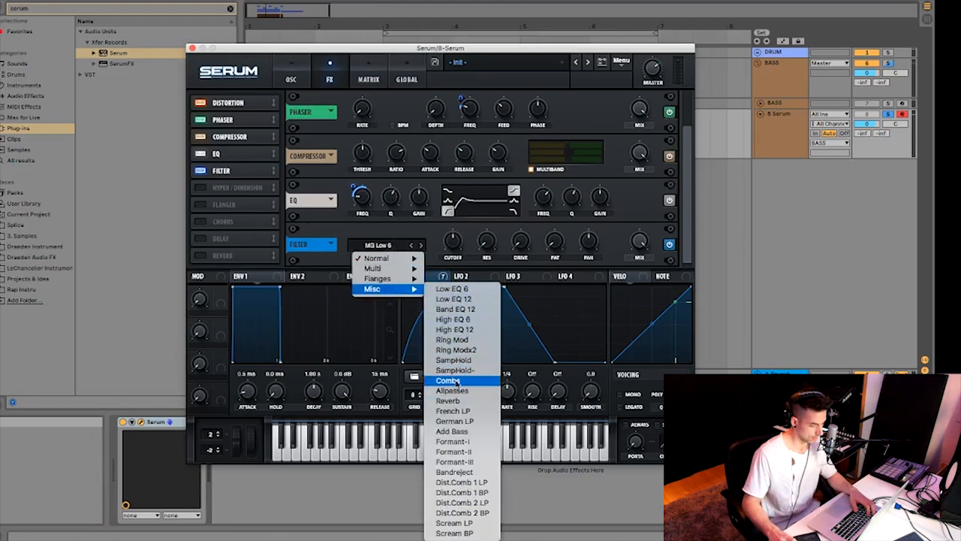
left_click(449, 380)
left_click_drag(405, 275, 492, 242)
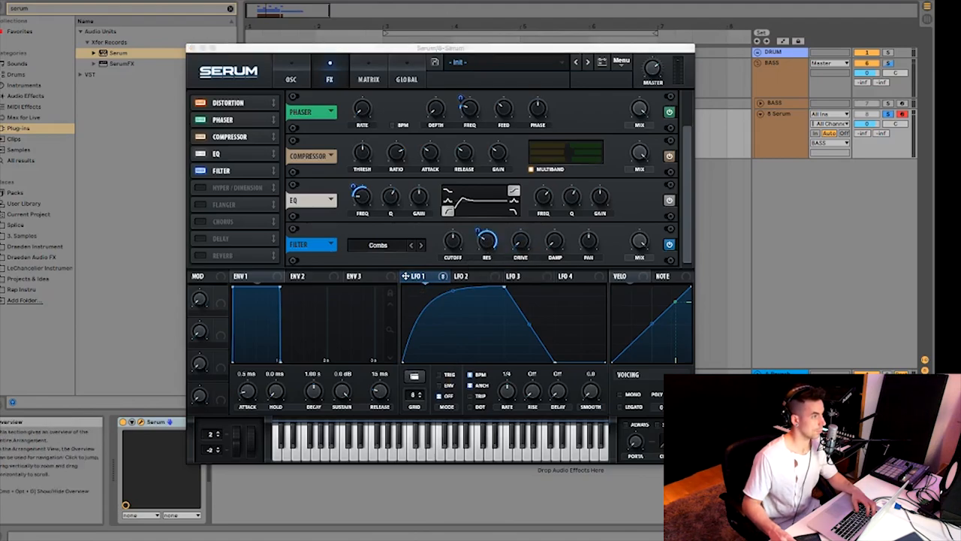
left_click_drag(485, 242, 490, 272)
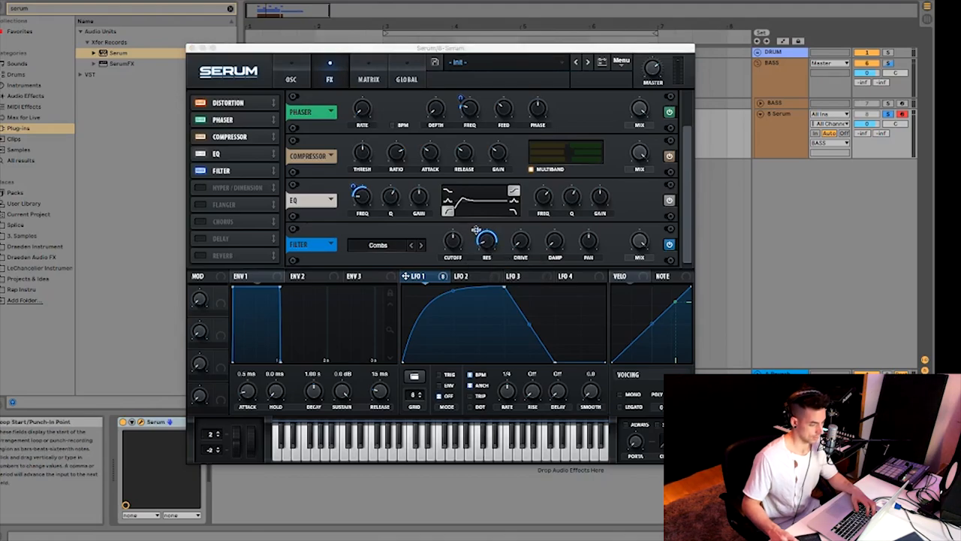
left_click_drag(478, 231, 480, 253)
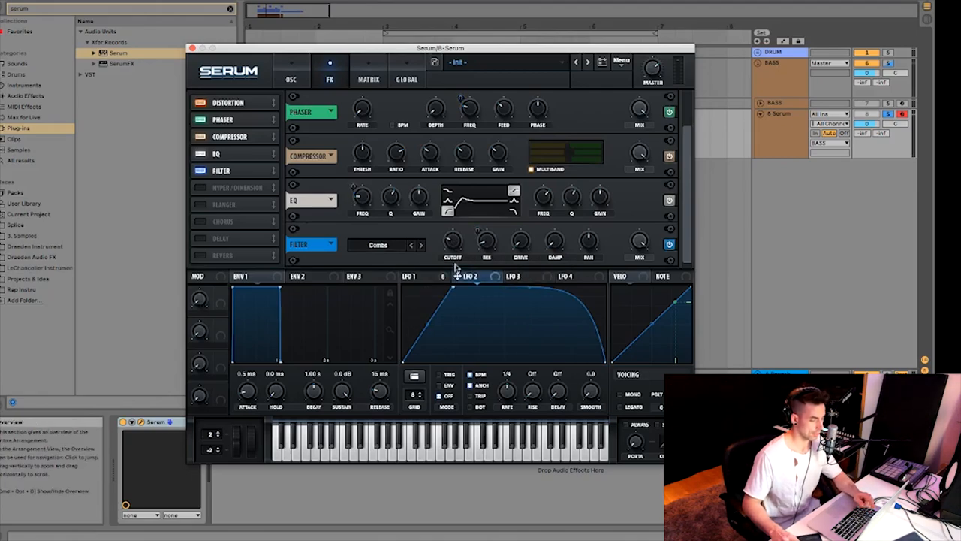
Modulate the Filter effect's cutoff with LFO 2 and adjust the modulation amount.
left_click_drag(475, 279, 450, 268)
left_click(445, 231, "alt+shift")
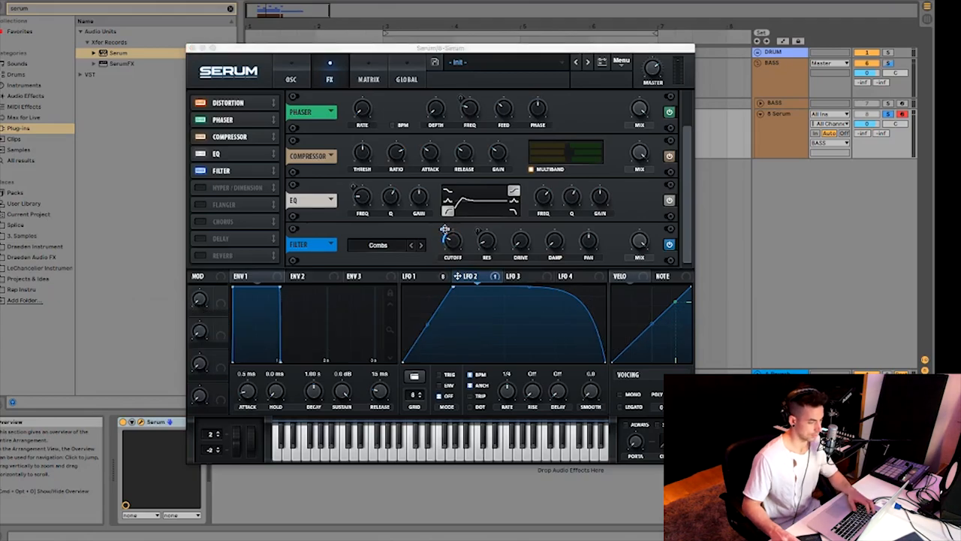
left_click_drag(444, 229, 445, 250)
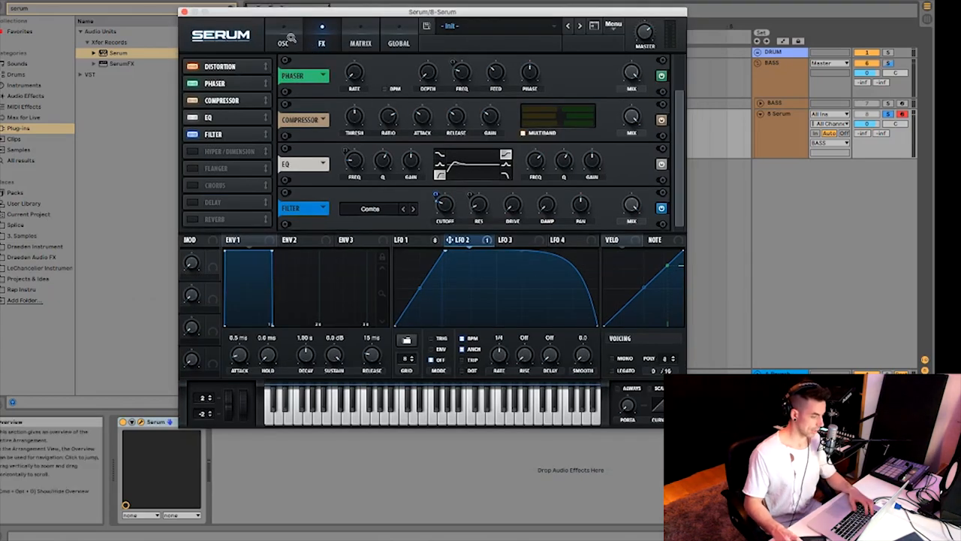
Flatten LFO 3 to a level line at mid-height and assign it to oscillator B's octave.
left_click(290, 39)
left_click(505, 239)
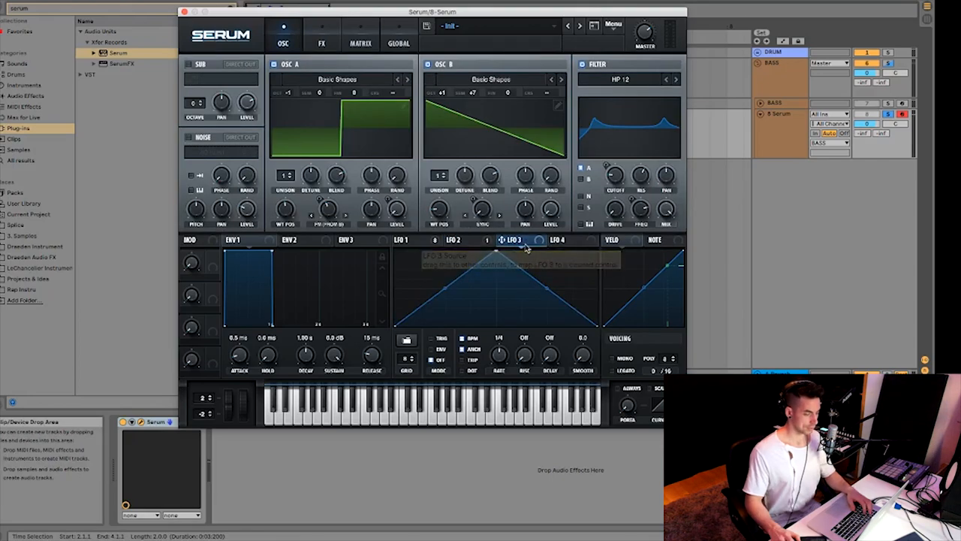
left_click_drag(397, 326, 394, 289)
left_click_drag(495, 256, 496, 289)
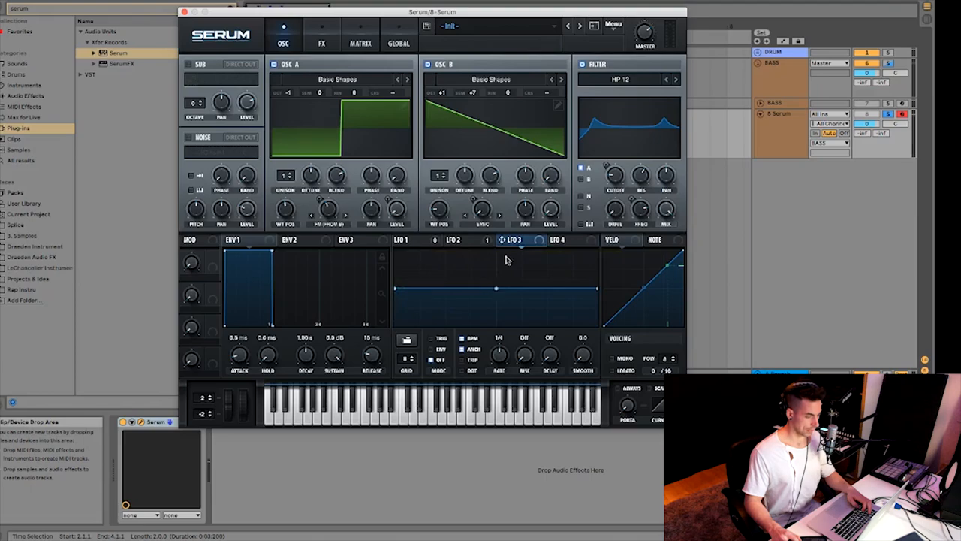
left_click_drag(530, 247, 443, 100)
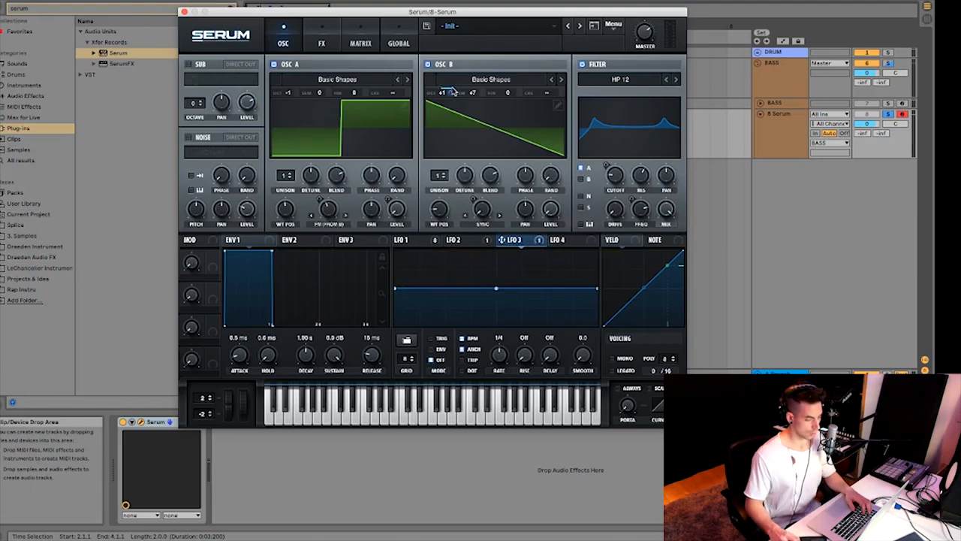
mouse_move(452, 97)
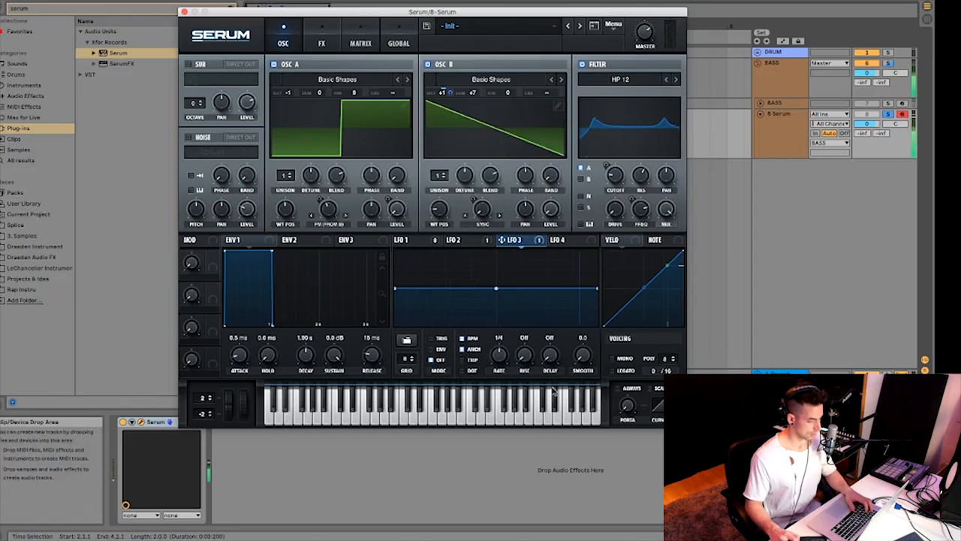
Set LFO 3 to TRIG mode with a 2 bar rate and raise its first grid step to full height.
left_click(445, 340)
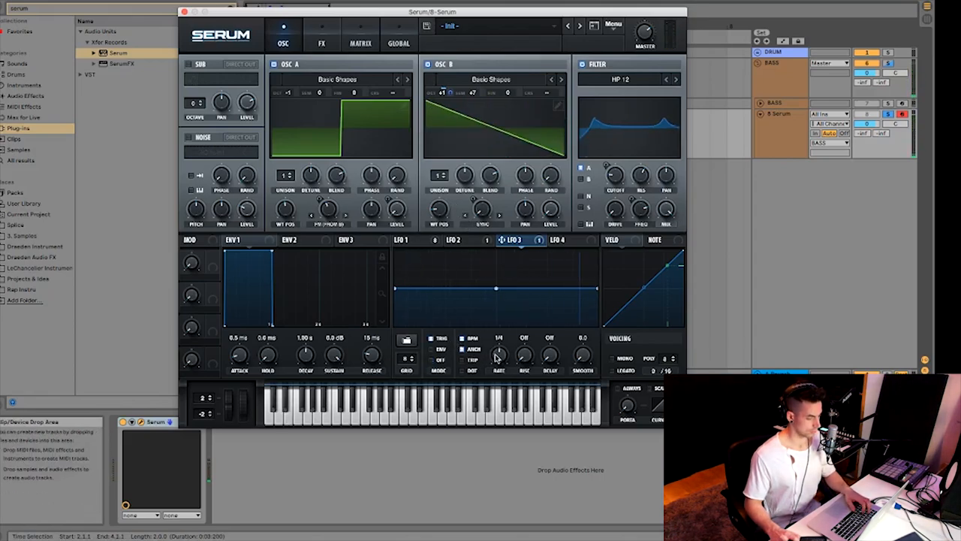
left_click_drag(496, 356, 502, 380)
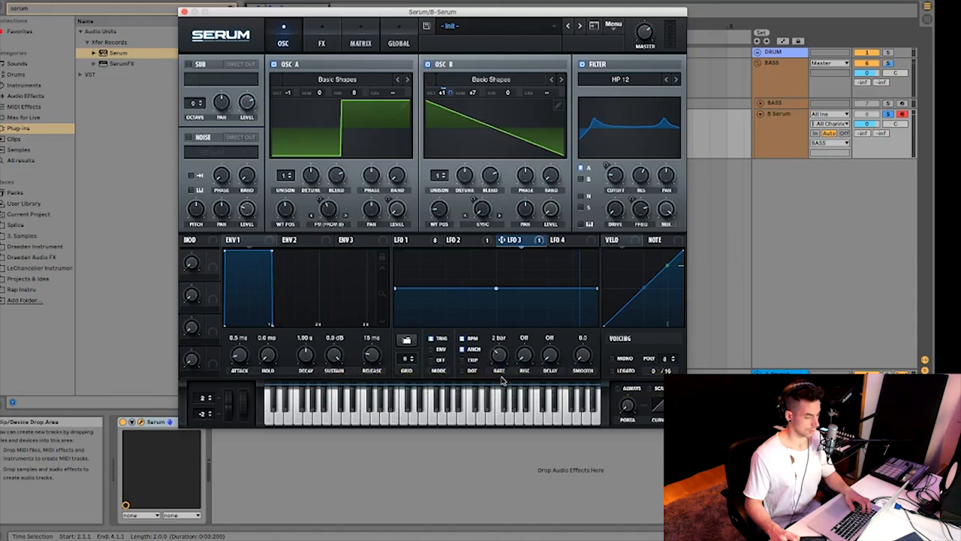
left_click(406, 254, "shift")
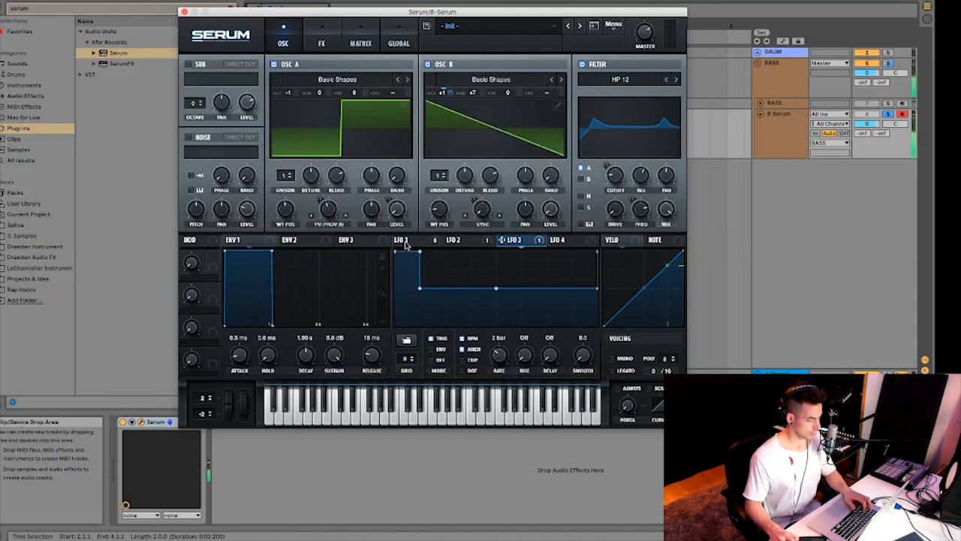
Play notes to audition the octave modulation and review the shapes of LFO 1, LFO 2 and LFO 3.
key("d")
key("d")
key("d")
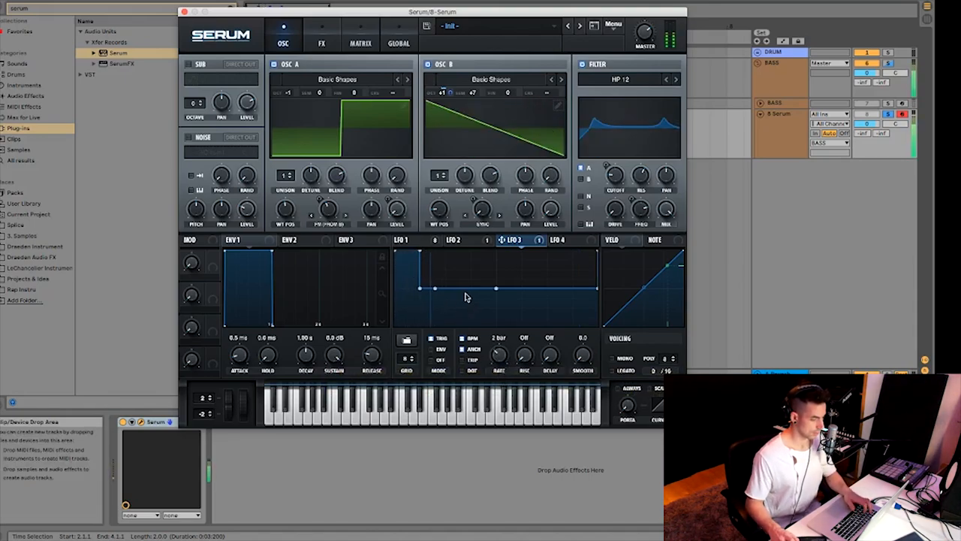
left_click(468, 241)
left_click(414, 242)
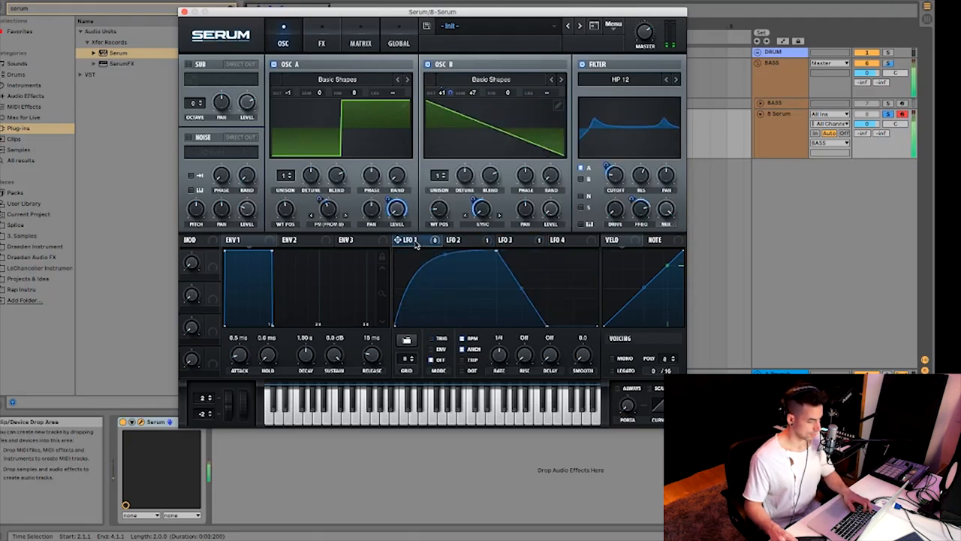
left_click(515, 241)
left_click(380, 1)
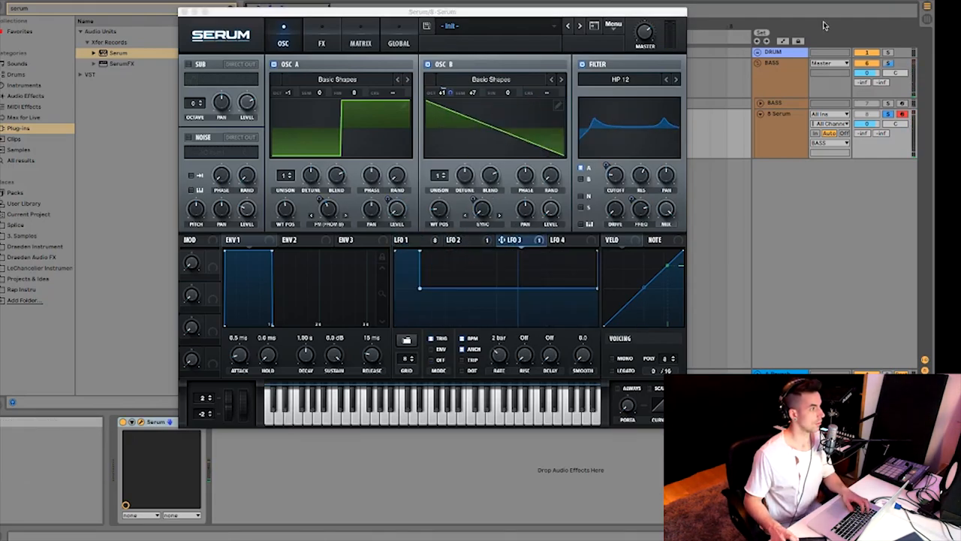
Add a modulation matrix entry routing LFO 4 to the global Mast.Tun with an amount of about 19.
left_click(389, 34)
left_click(360, 38)
scroll(220, 175, "down", 5)
scroll(220, 174, "up", 1)
scroll(220, 174, "up", 2)
left_click(215, 142)
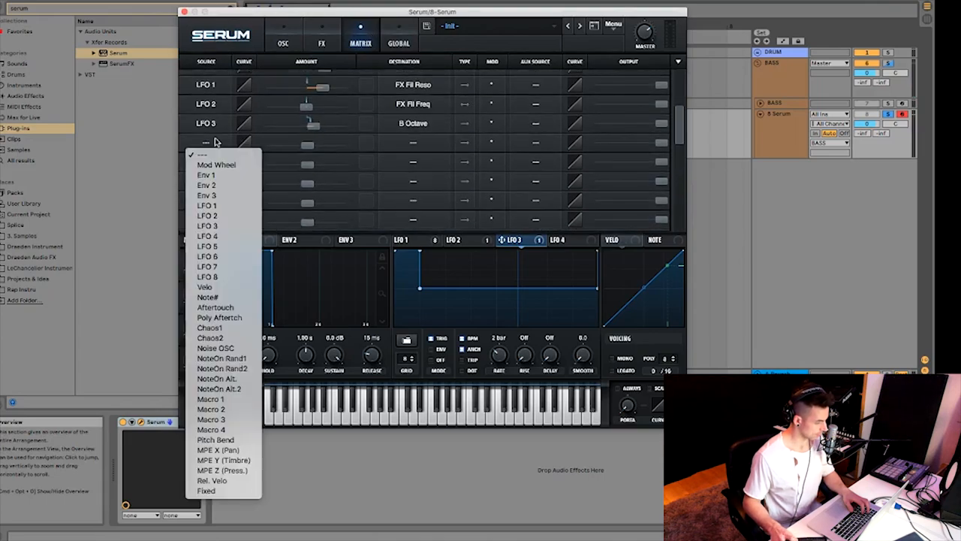
left_click(207, 236)
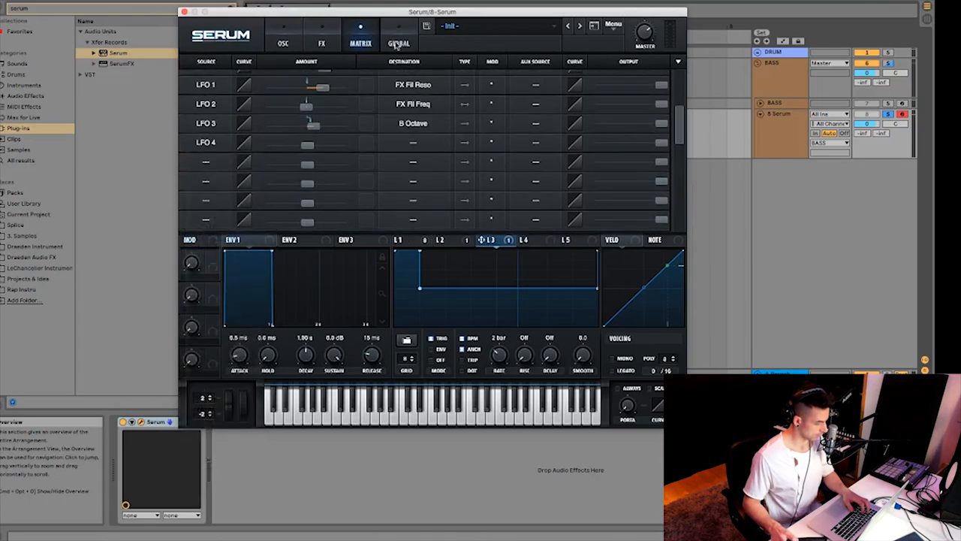
left_click(436, 143)
mouse_move(446, 225)
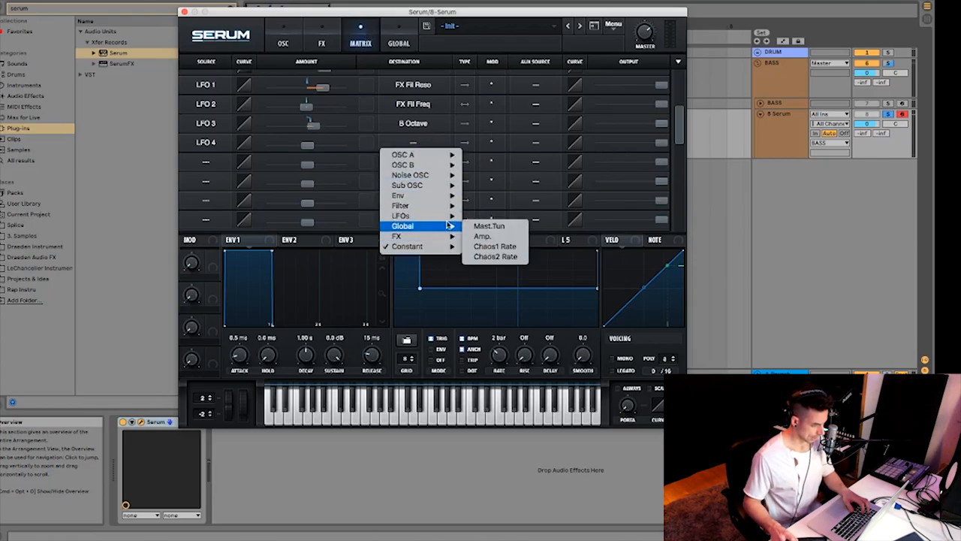
left_click(519, 227)
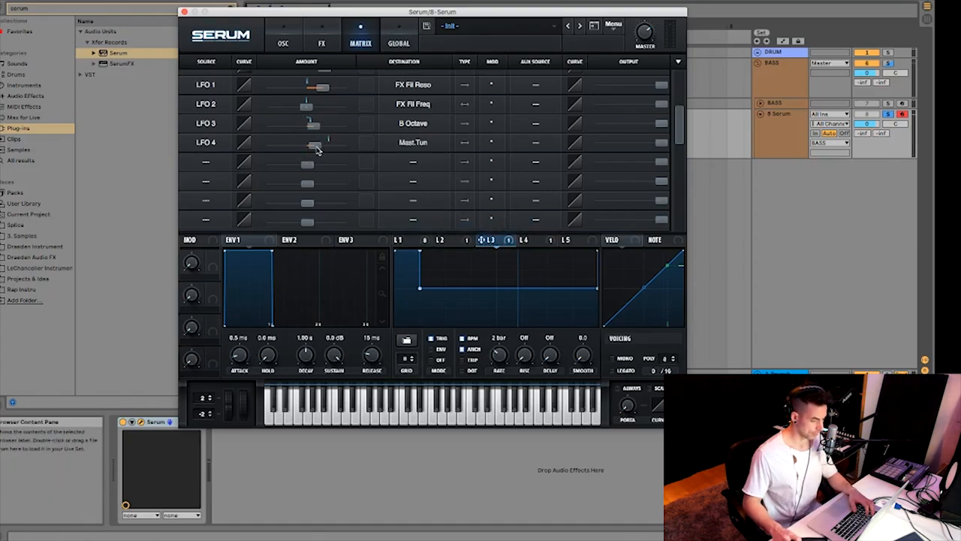
mouse_move(313, 148)
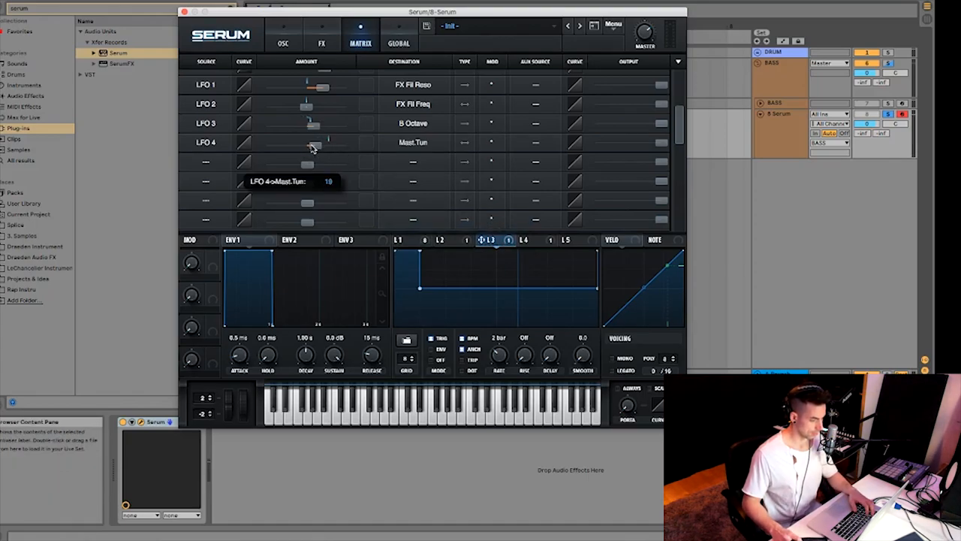
left_click_drag(313, 148, 312, 147)
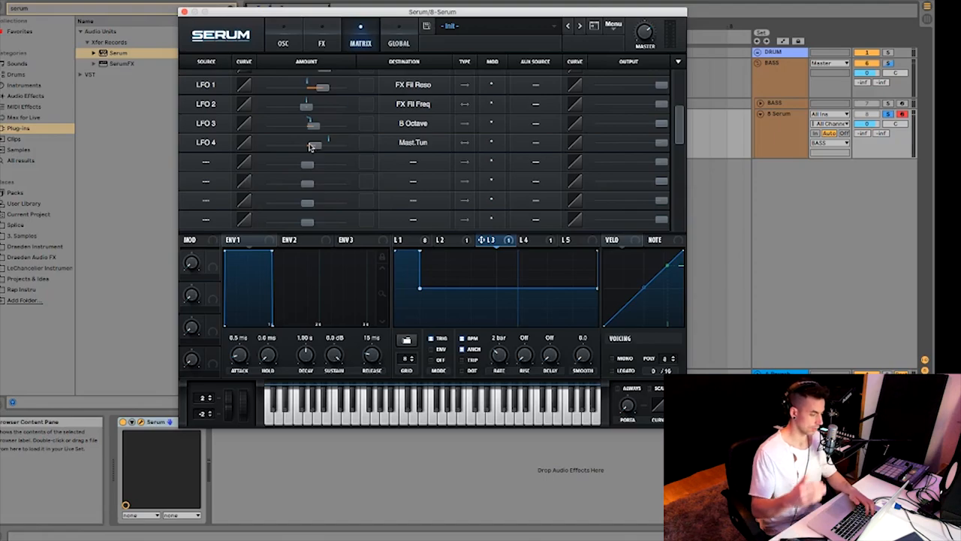
Flatten LFO 4 to mid-height and raise its start to the top so it falls to the level line by the midpoint.
left_click(532, 240)
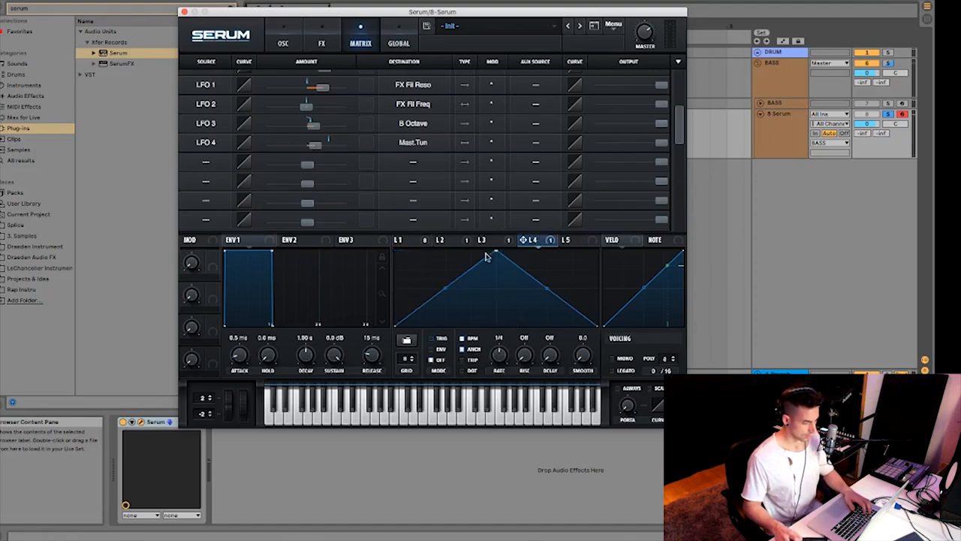
left_click_drag(398, 328, 388, 289)
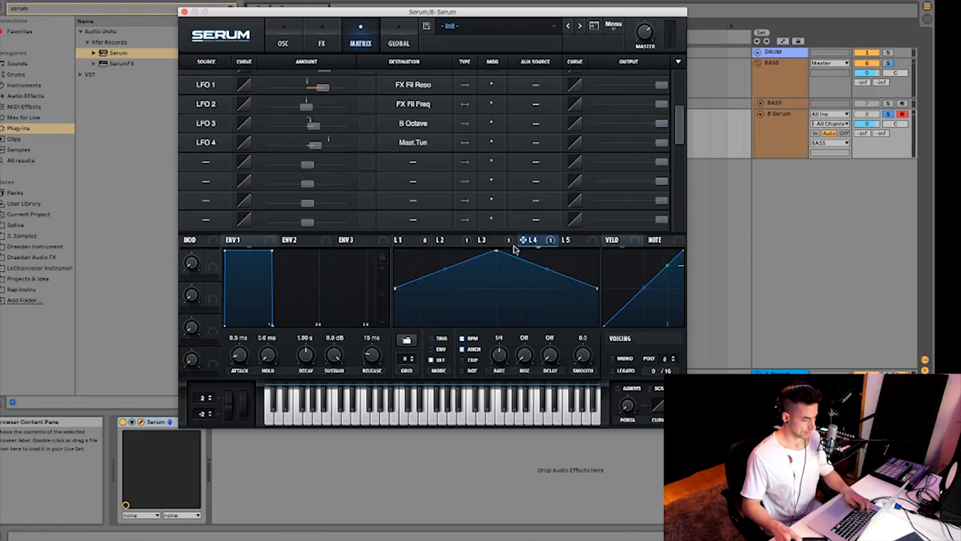
left_click_drag(496, 254, 495, 288)
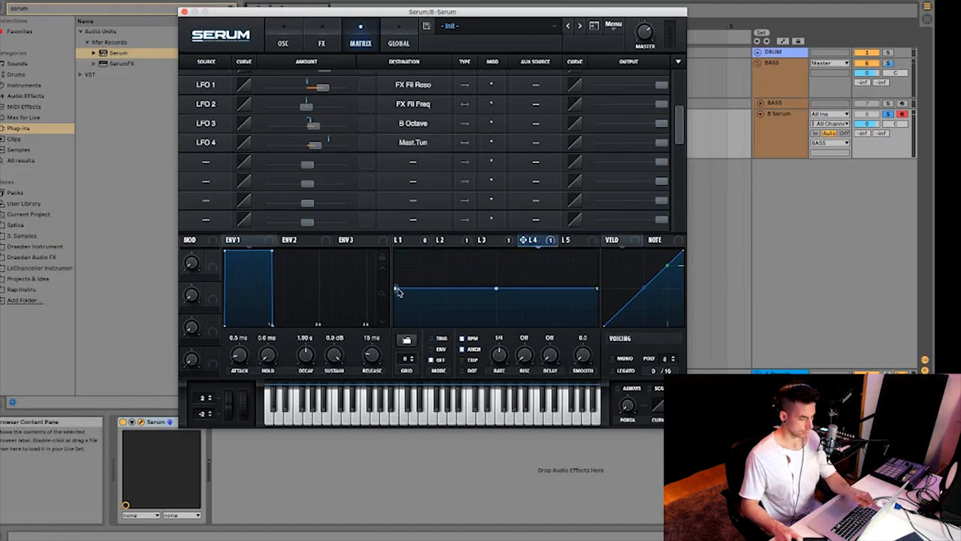
left_click_drag(463, 299, 315, 242)
double_click(480, 289)
Bend the falling first half of LFO 4 into a concave decay, comparing a convex bend, and audition it.
left_click_drag(445, 272, 440, 293)
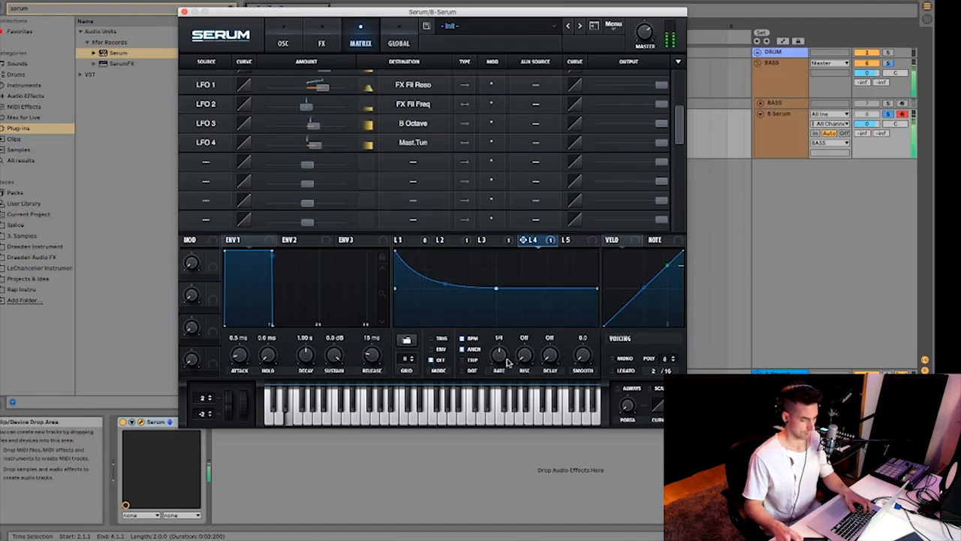
left_click_drag(444, 282, 491, 259)
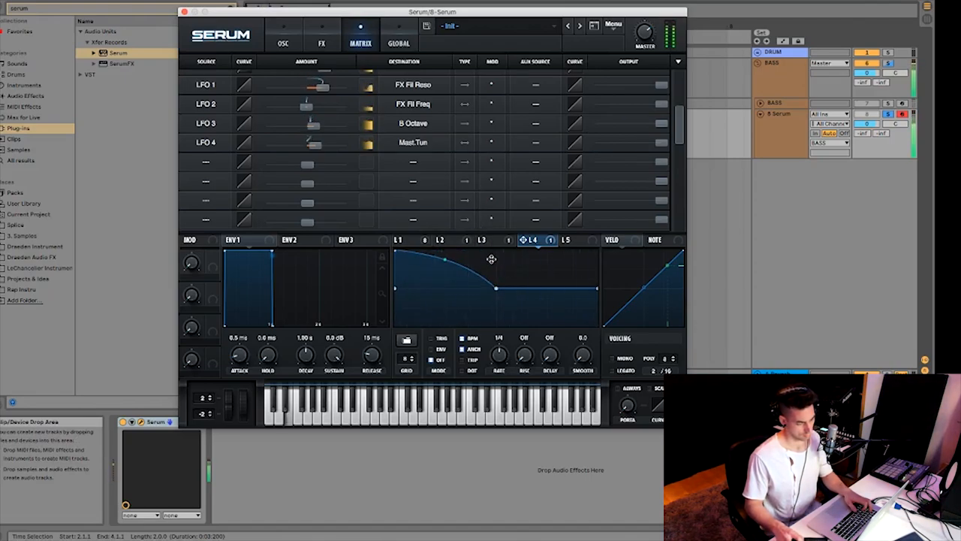
left_click_drag(449, 264, 443, 282)
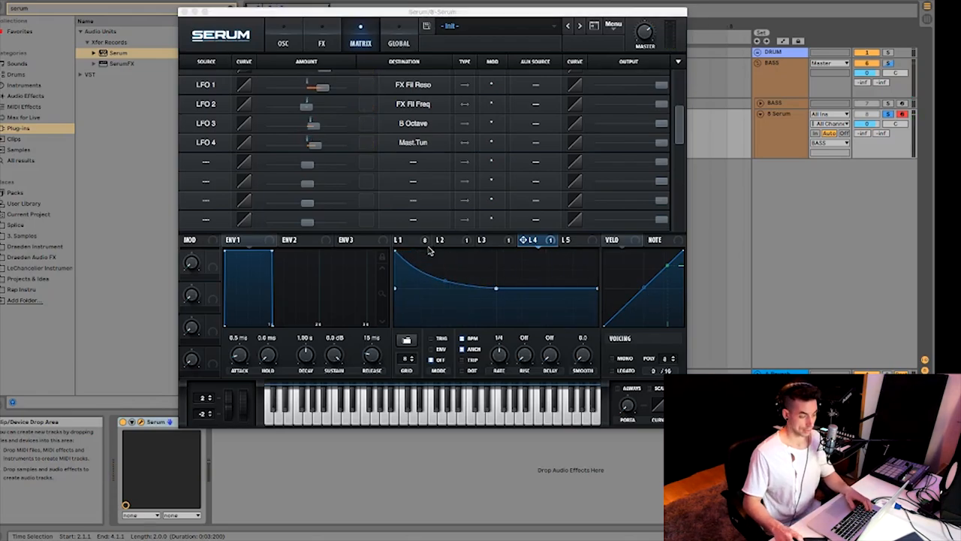
key("d")
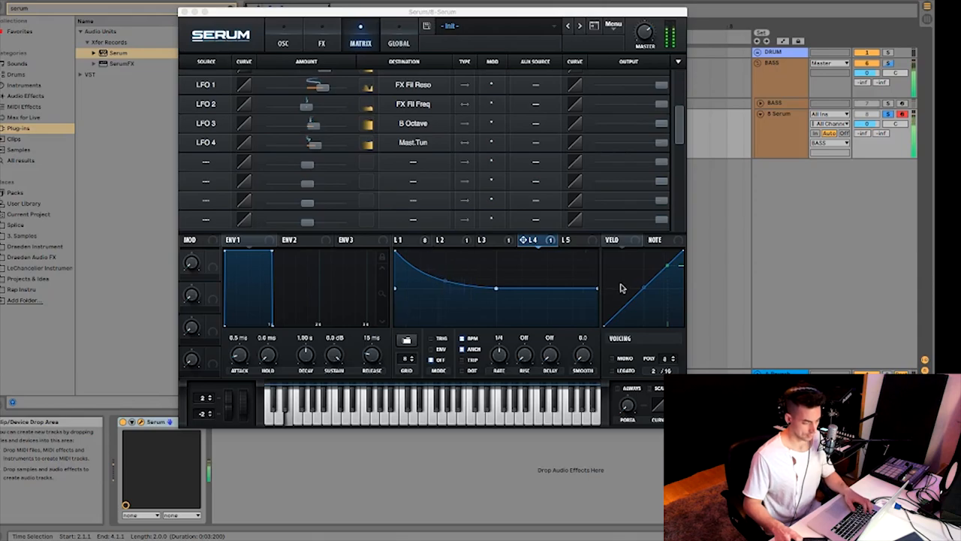
Set LFO 4's rate to bar, bring its start to mid-height and make the second half curve down to the bottom.
left_click_drag(492, 351, 503, 371)
left_click_drag(595, 296, 558, 308)
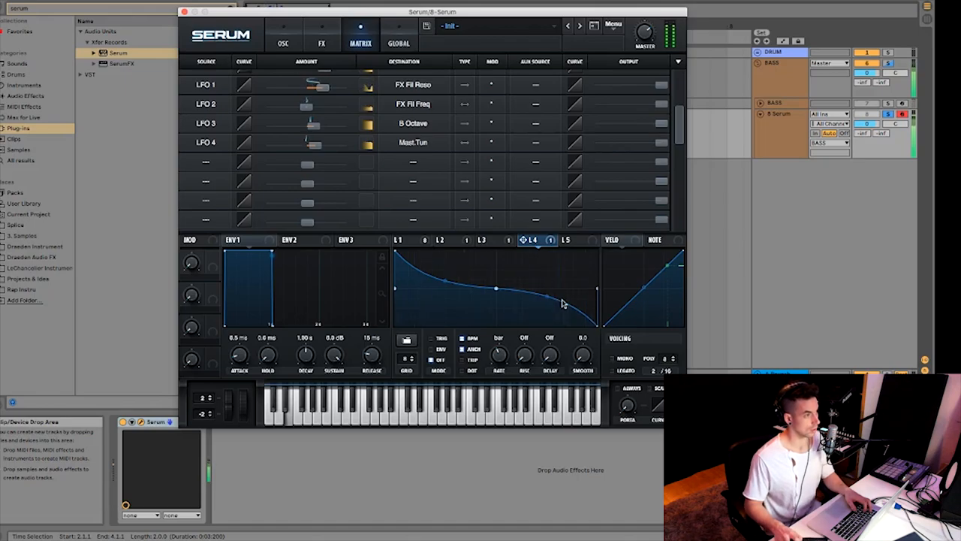
left_click_drag(397, 256, 396, 289)
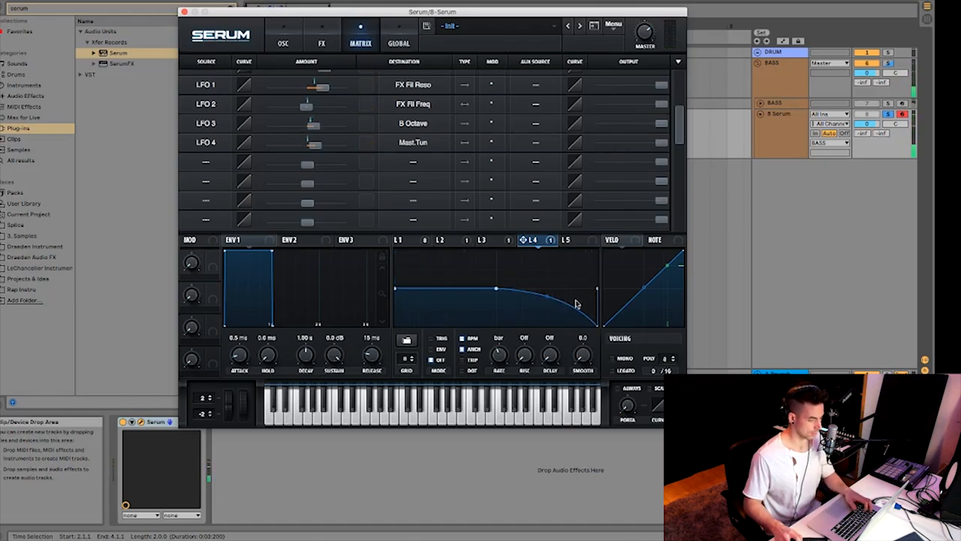
Reshape LFO 4 into a straight gentle rise from mid-height, with a 2 bar rate and Trig mode.
left_click_drag(595, 328, 603, 264)
double_click(549, 282)
double_click(495, 289)
double_click(550, 284)
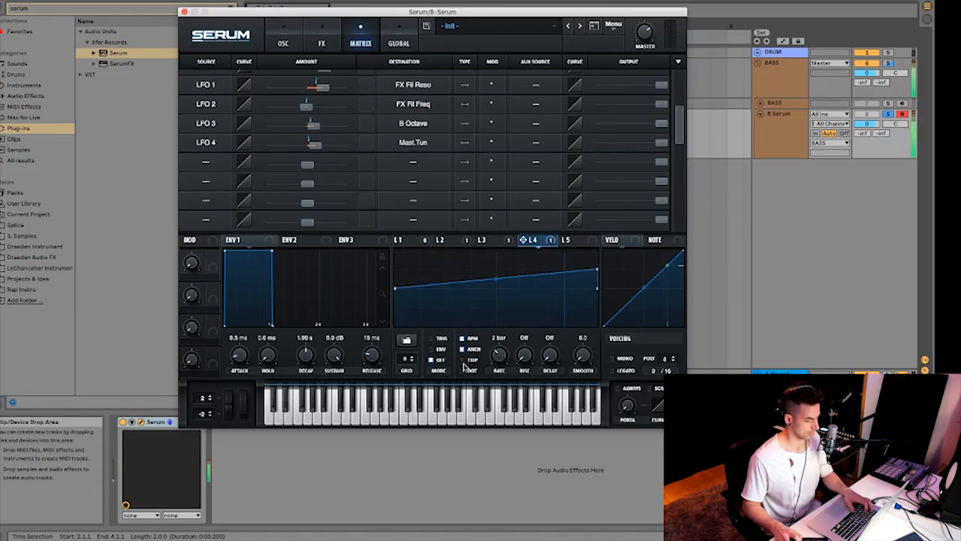
left_click(435, 339)
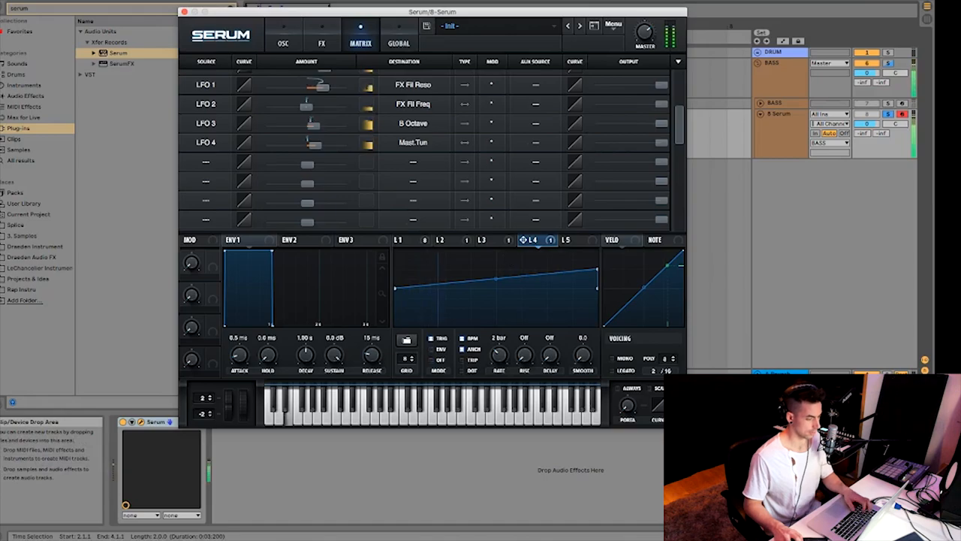
Move LFO 1's peak near the cycle start and pull in its fall to form one narrow opening pulse.
left_click(404, 239)
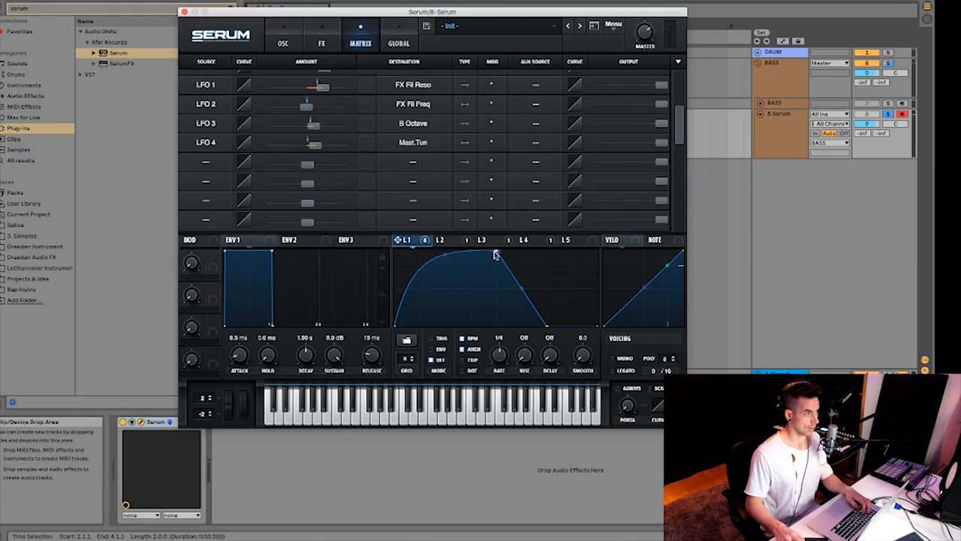
left_click_drag(497, 252, 412, 251)
double_click(442, 286)
left_click_drag(442, 285, 420, 327)
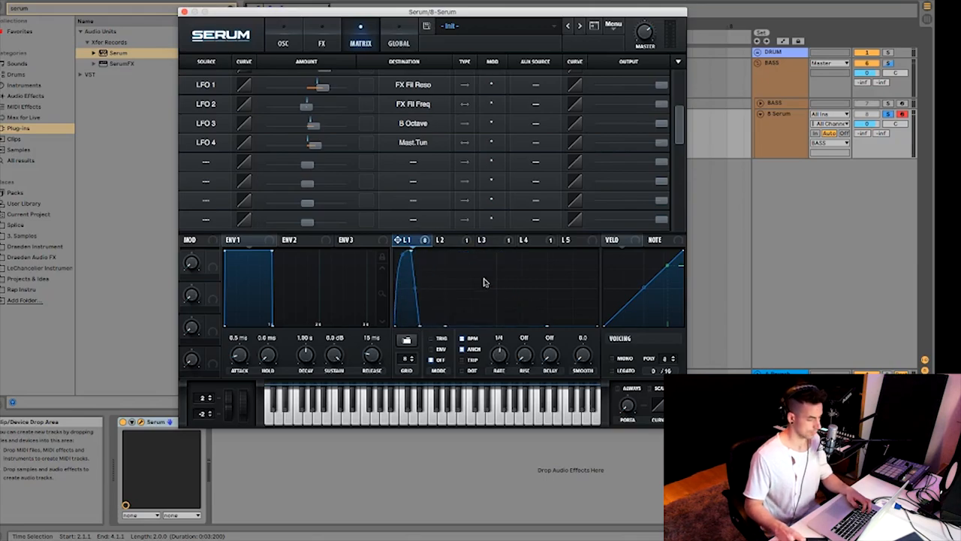
Add two narrow adjacent peaks just before the middle of LFO 1, giving the second a concave decay.
double_click(485, 281)
left_click_drag(485, 281, 455, 228)
mouse_move(480, 286)
left_mouse_down()
mouse_move(474, 326)
mouse_move(471, 250)
left_mouse_up()
double_click(477, 287)
double_click(492, 288)
mouse_move(491, 288)
left_mouse_down()
mouse_move(486, 338)
mouse_move(481, 311)
left_mouse_up()
Reshape LFO 1's opening pulse with a steeper attack, an earlier peak and a convex fall.
mouse_move(460, 288)
left_mouse_down()
mouse_move(460, 260)
mouse_move(400, 301)
left_mouse_up()
left_click_drag(411, 251, 399, 248)
left_click_drag(409, 288, 409, 258)
Add a wider pulse past the middle of LFO 1 with concave rise and convex fall, using 2 bar rate and Trig mode.
double_click(523, 288)
left_click_drag(523, 288, 521, 251)
left_click_drag(509, 288, 508, 310)
left_click_drag(534, 288, 537, 263)
left_click_drag(499, 354, 499, 368)
left_click(432, 338)
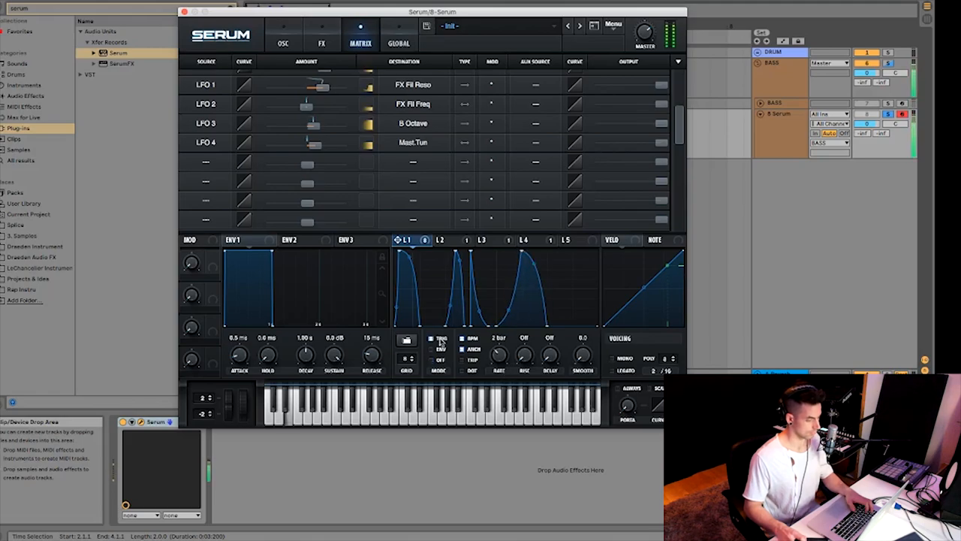
Add two more pulses at the end of LFO 1, one with a convex fall and a shorter one with a concave decay.
double_click(567, 290)
mouse_move(567, 290)
left_mouse_down()
mouse_move(546, 251)
mouse_move(572, 260)
mouse_move(585, 310)
left_mouse_up()
double_click(573, 288)
double_click(560, 293)
mouse_move(560, 293)
left_mouse_down()
mouse_move(567, 327)
mouse_move(545, 335)
left_mouse_up()
left_click_drag(546, 250, 553, 249)
left_click_drag(559, 288, 559, 262)
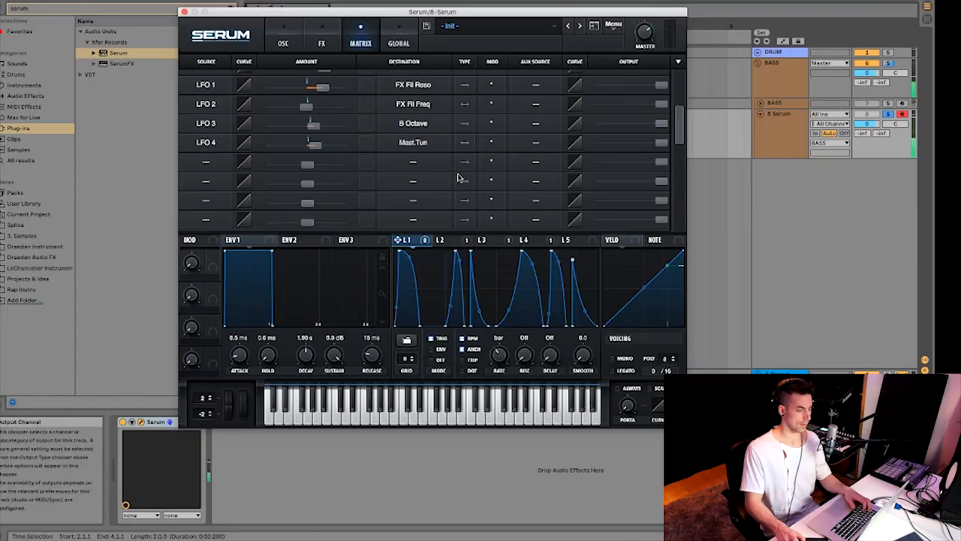
Unsolo the bass track and play the loop to hear the bass with the drums.
left_click(184, 11)
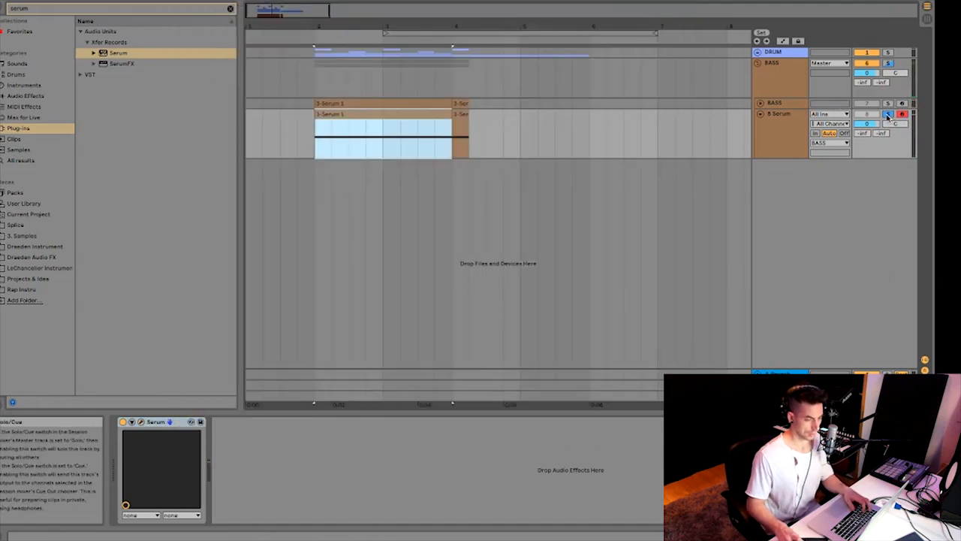
key("space")
left_click(888, 114)
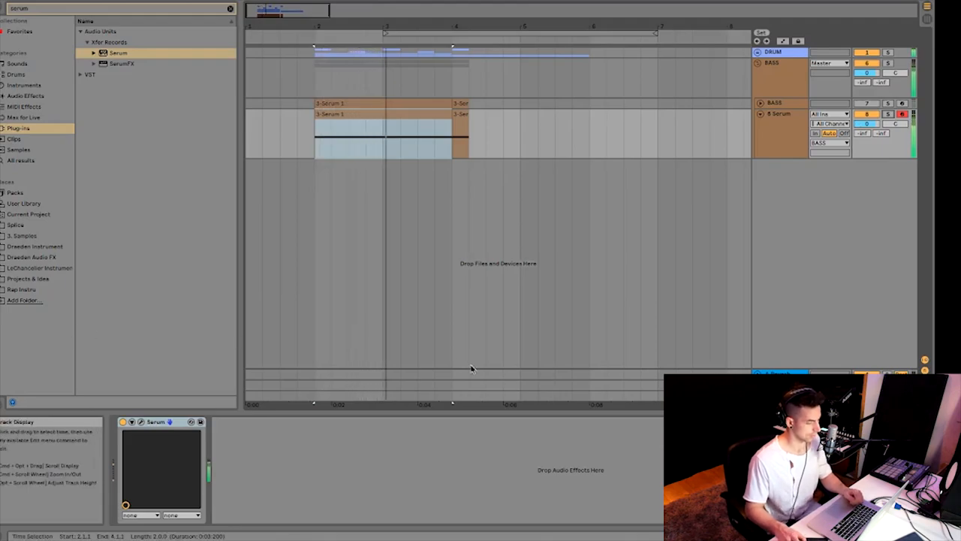
key("space")
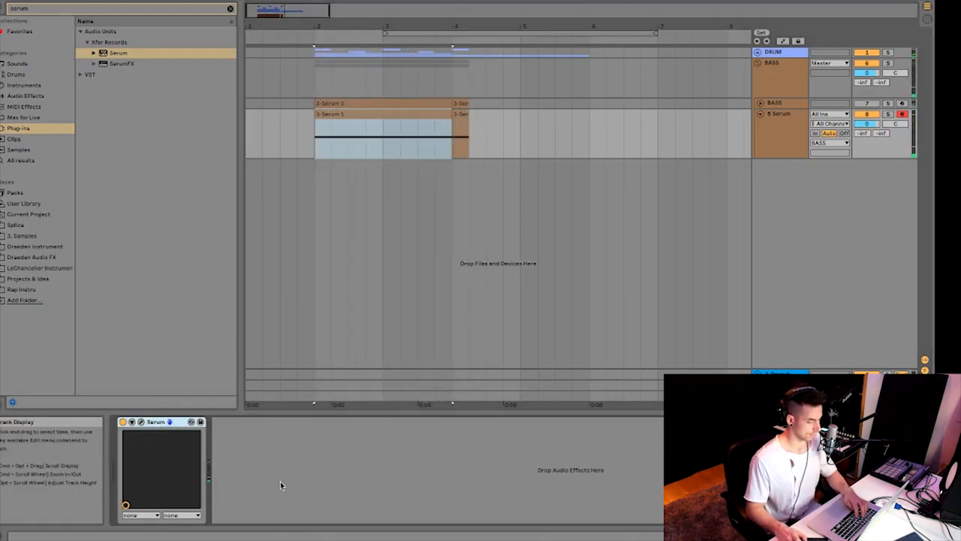
Group Serum into an Instrument Rack and duplicate its Serum chain.
key("super+g")
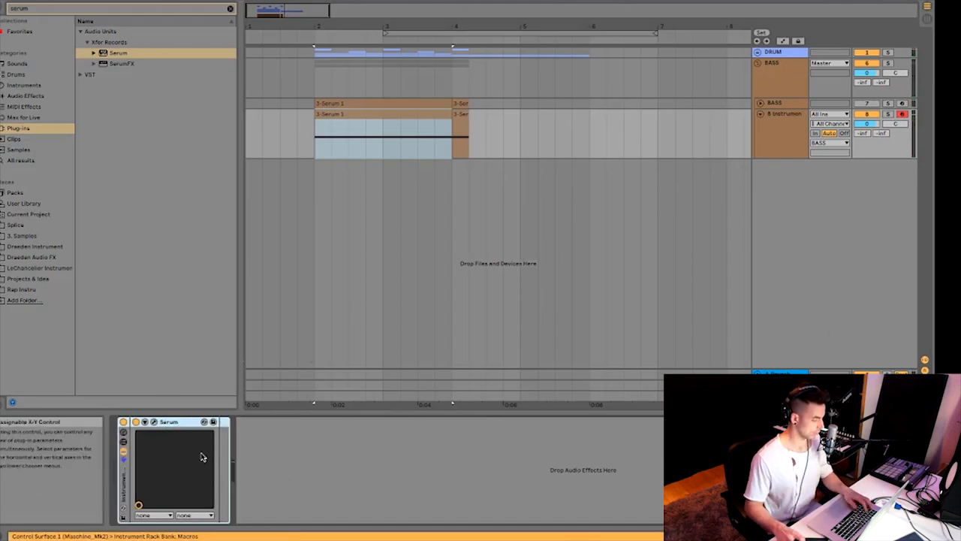
left_click(124, 435)
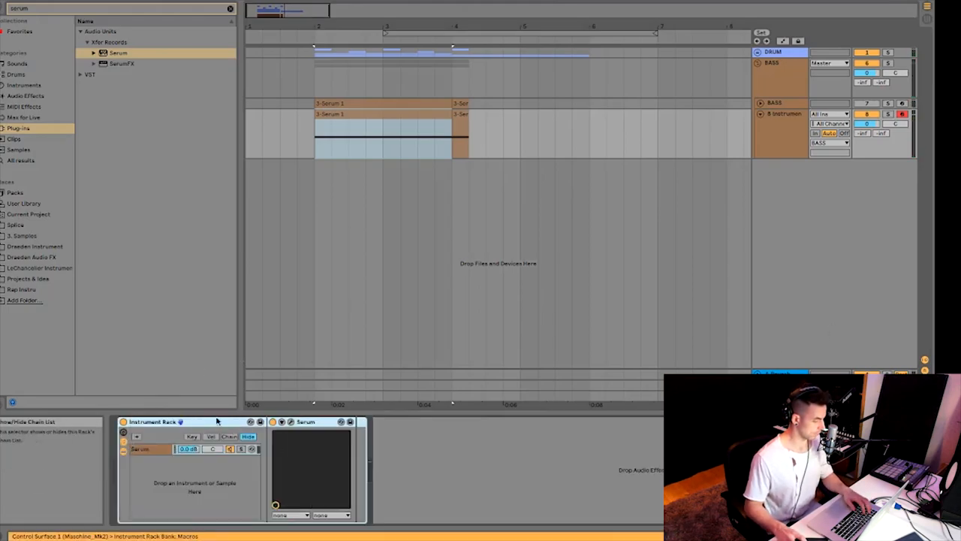
left_click(150, 449)
key("super+d")
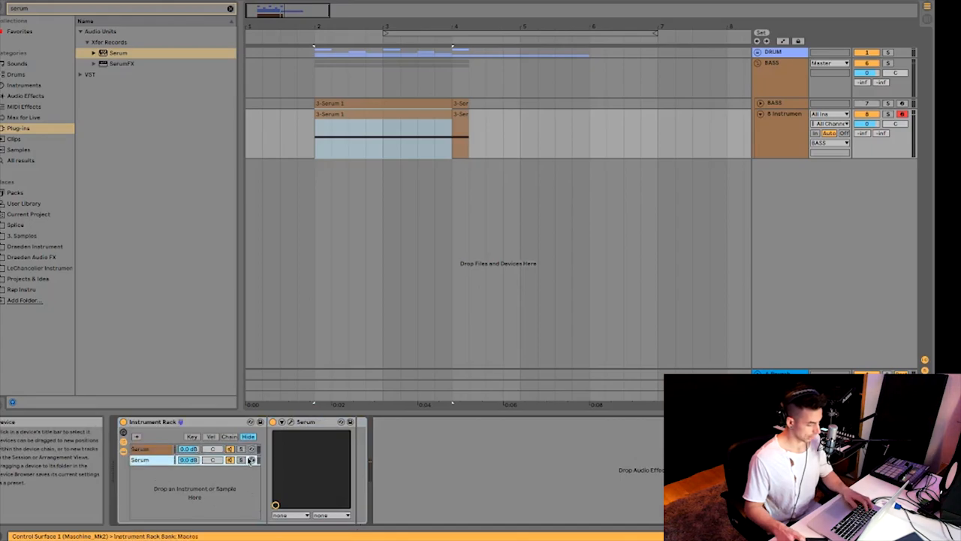
Rename the duplicated chain SUB and the original chain TOP.
type("SUB")
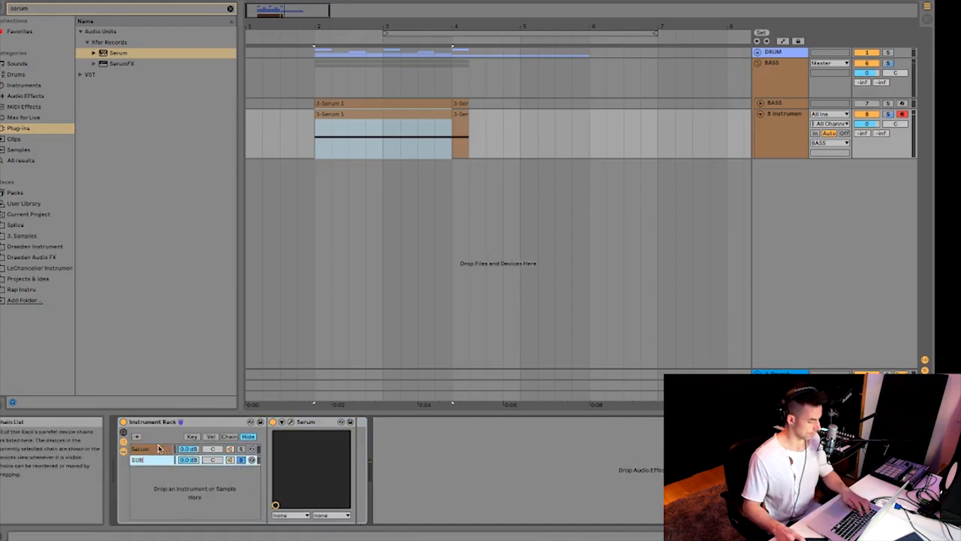
key("Tab")
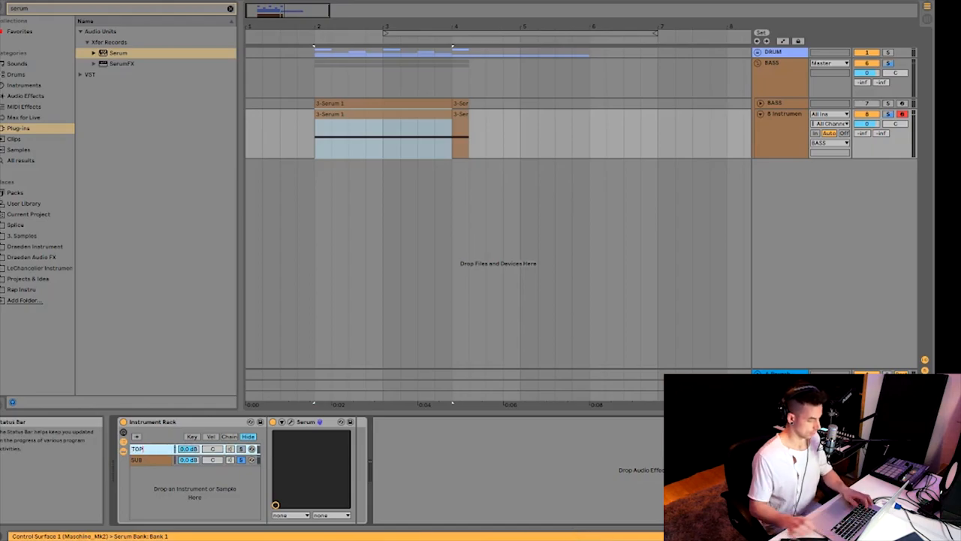
In the SUB chain's Serum, turn off the distortion, phaser, compressor and EQ effects and both oscillators A and B.
left_click(161, 461)
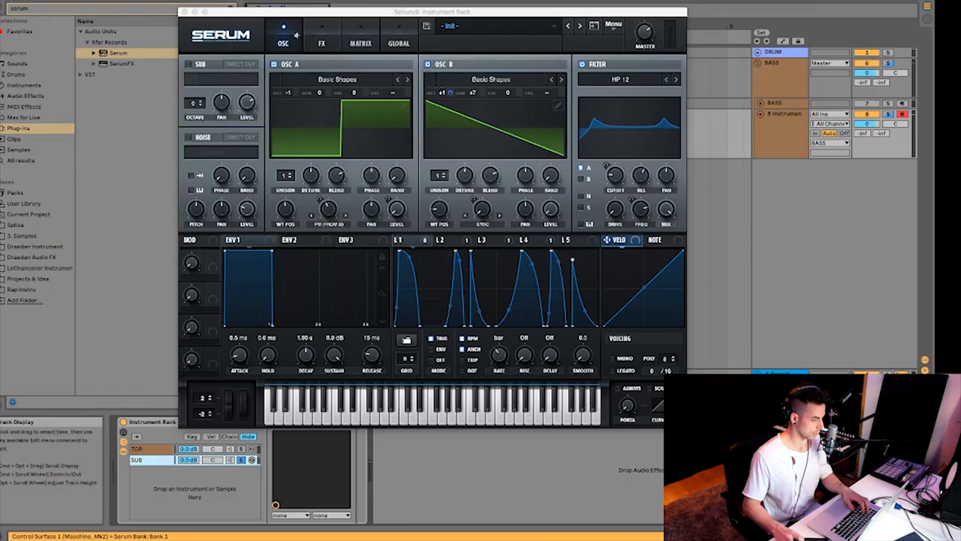
left_click(322, 43)
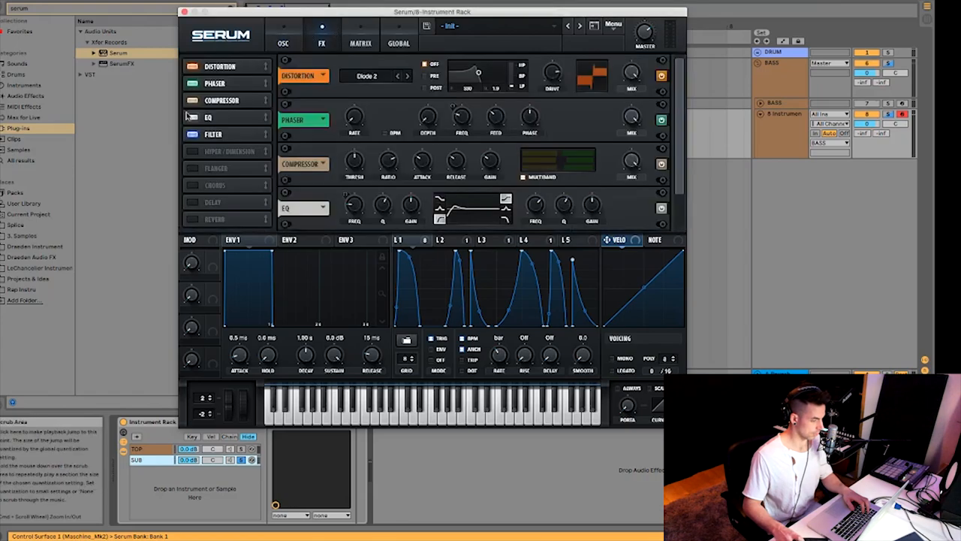
left_click(662, 77)
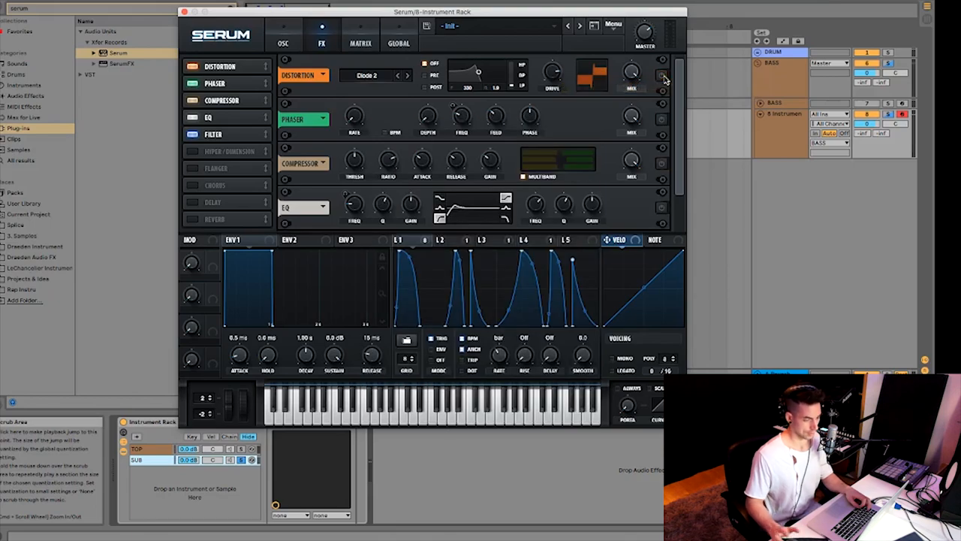
left_click(283, 43)
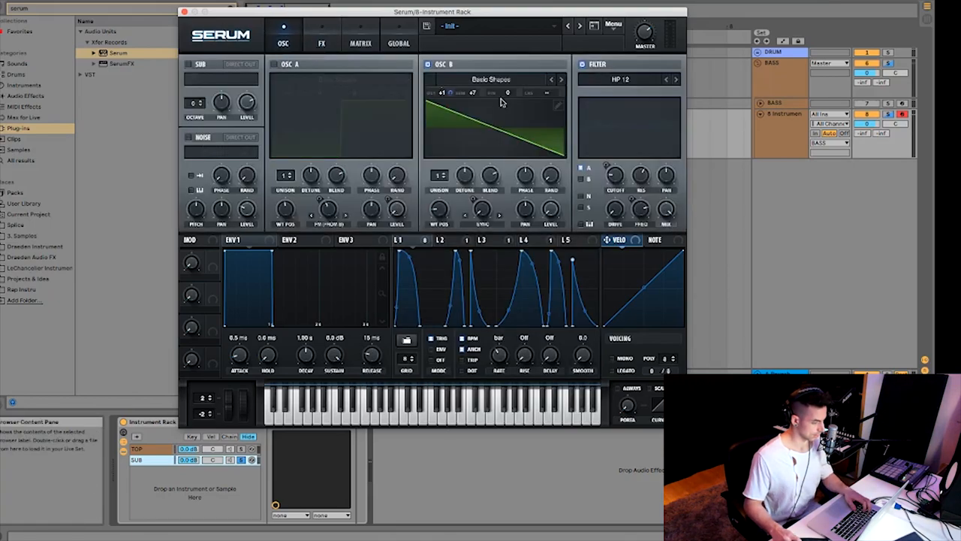
left_click(429, 65)
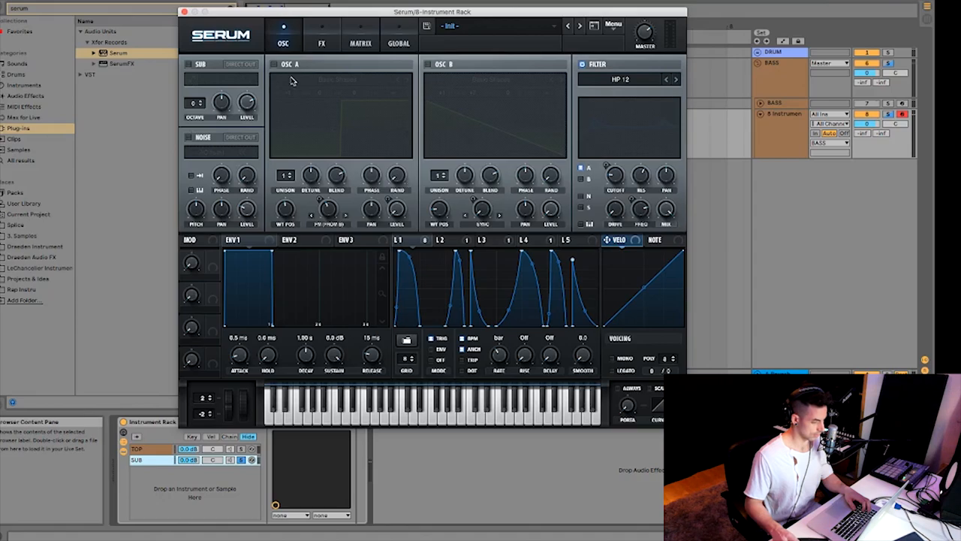
Enable the sine sub oscillator at octave -1 with LFO 1 modulating its level.
mouse_move(433, 249)
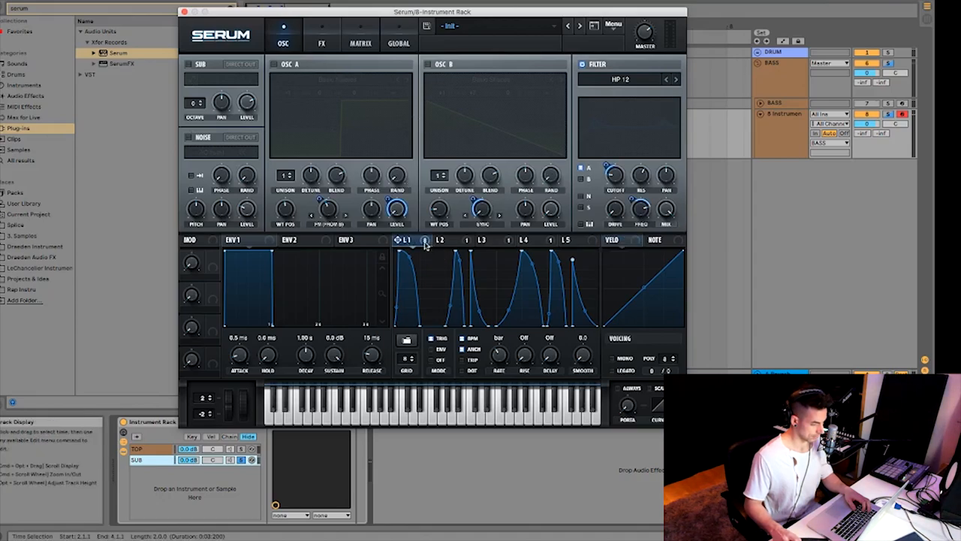
left_click_drag(417, 247, 245, 101)
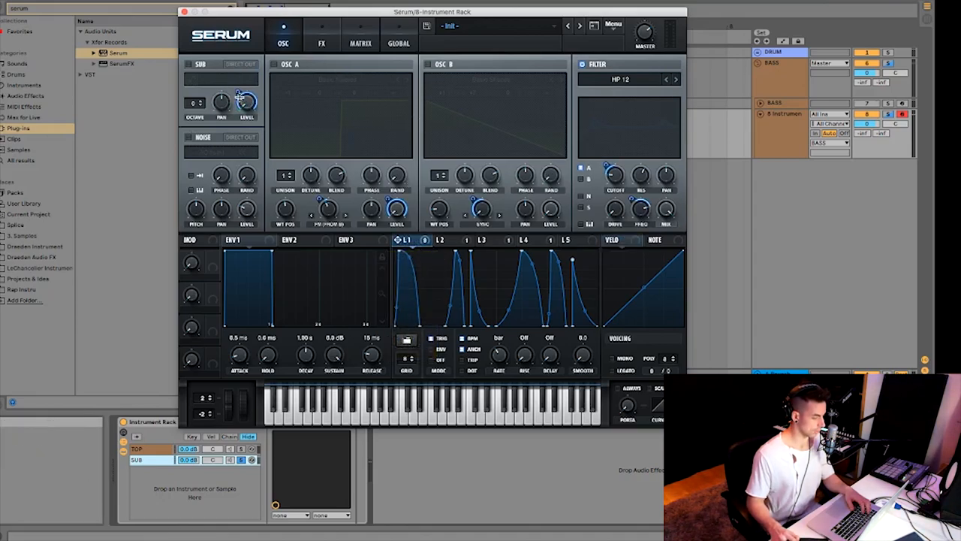
left_click(195, 65)
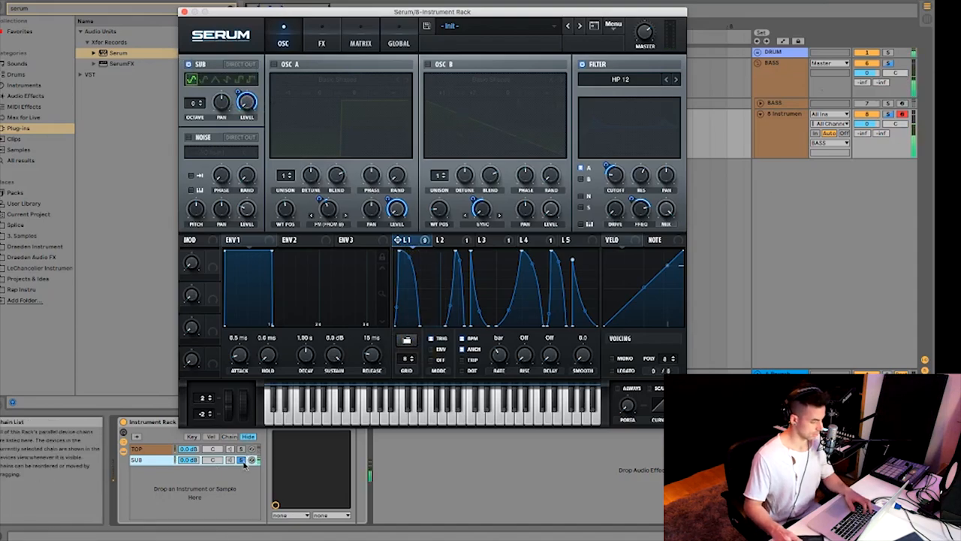
left_click_drag(194, 101, 196, 107)
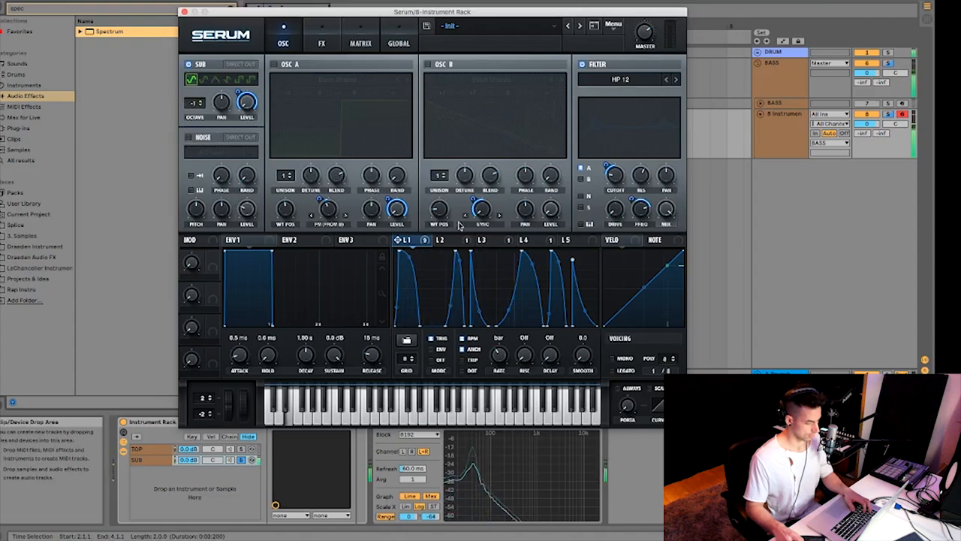
Audition the sub against the Spectrum, then unsolo the SUB chain and play both bass layers with the drums.
mouse_move(650, 33)
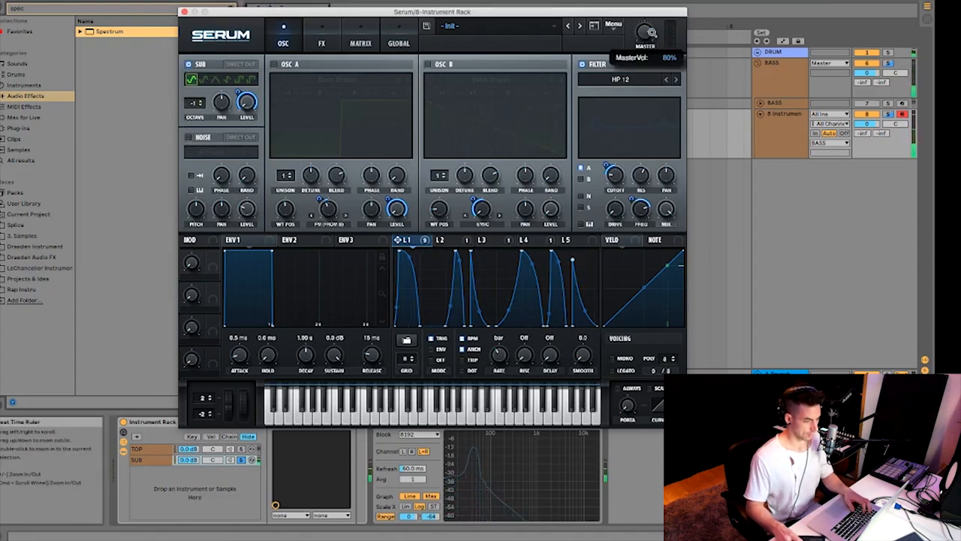
key("d")
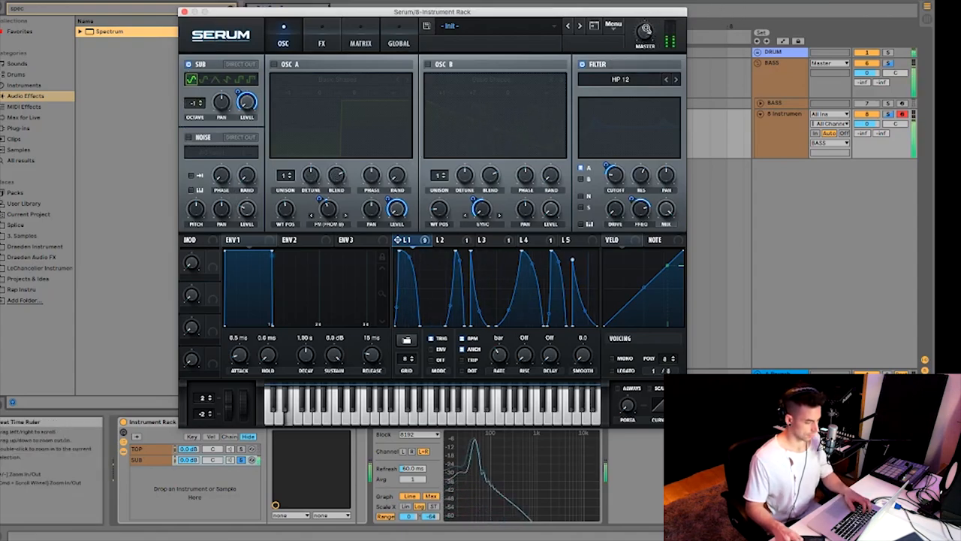
left_click(185, 12)
left_click(241, 460)
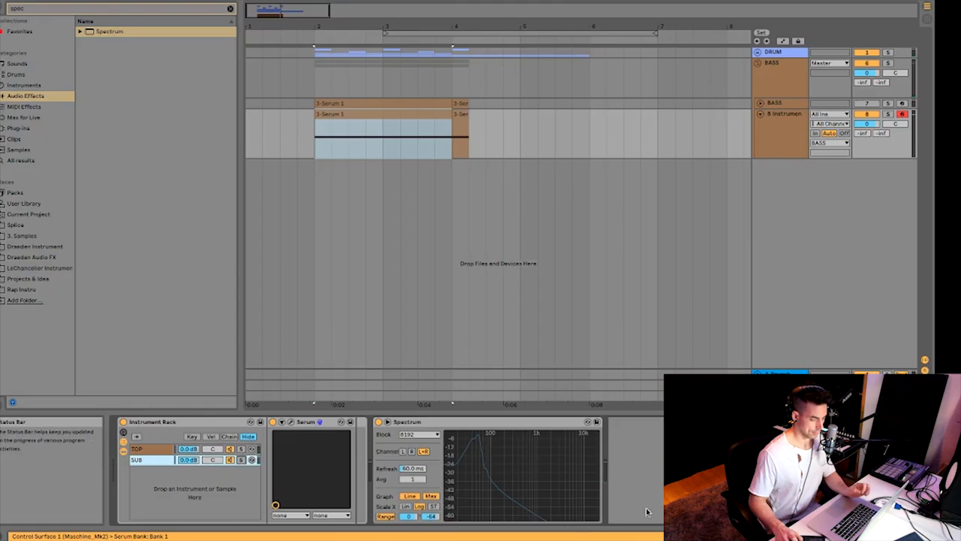
key("space")
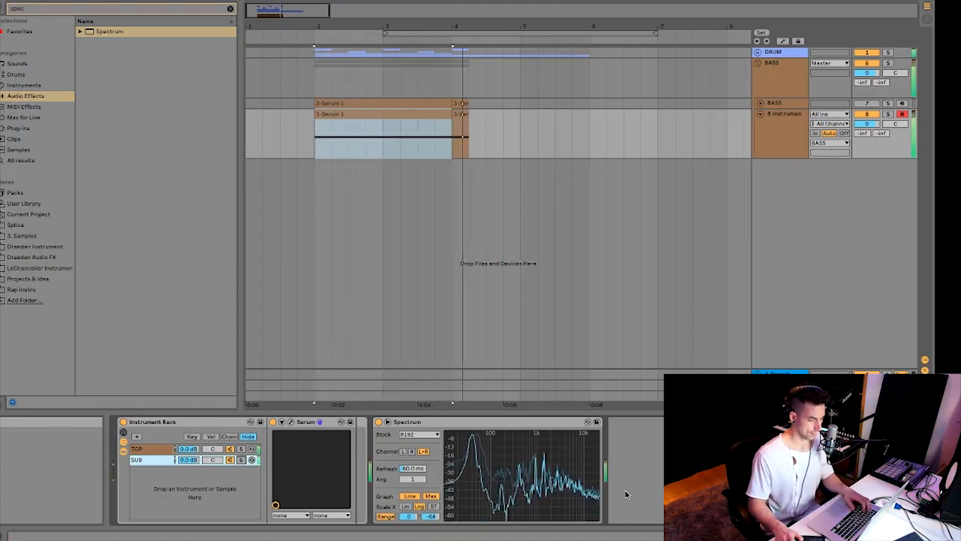
Inspect the Simple Delay settings in the Slap Delay rack's Slap chain and play the loop with the Dry chain soloed.
left_click(779, 118)
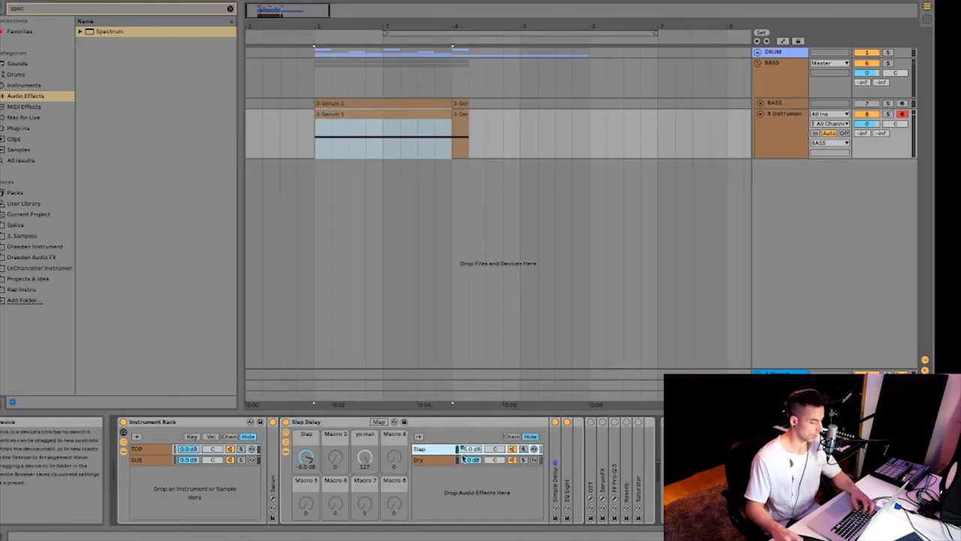
double_click(556, 455)
left_click(524, 449)
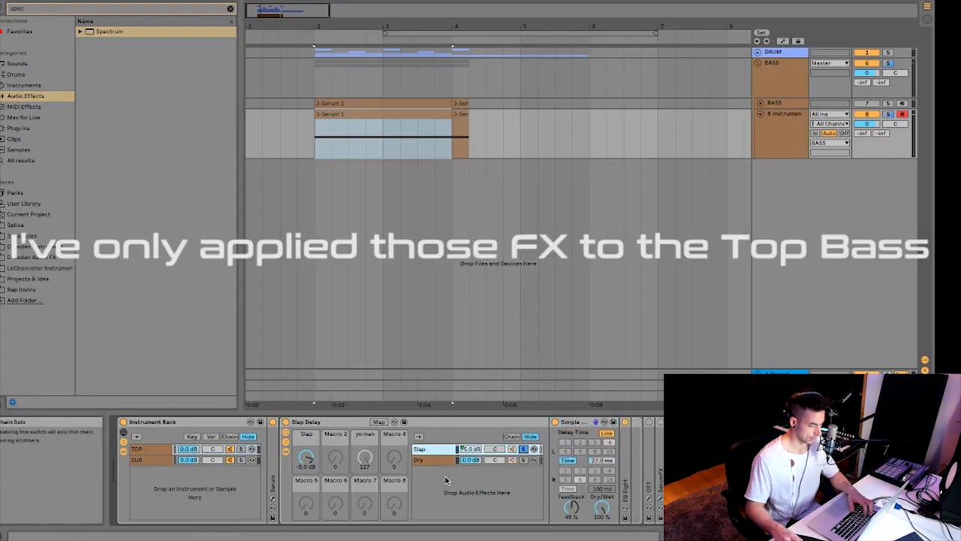
left_click(442, 461)
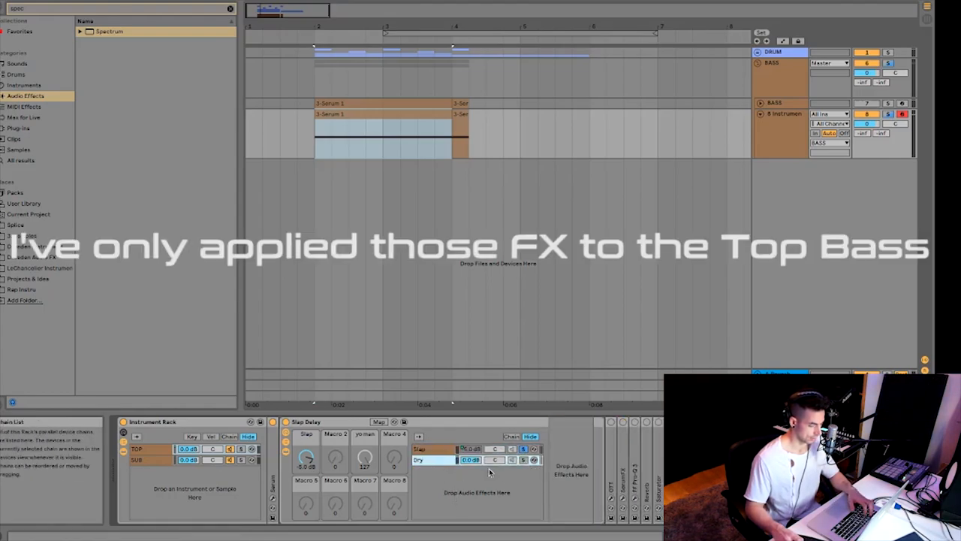
left_click(524, 460)
key("space")
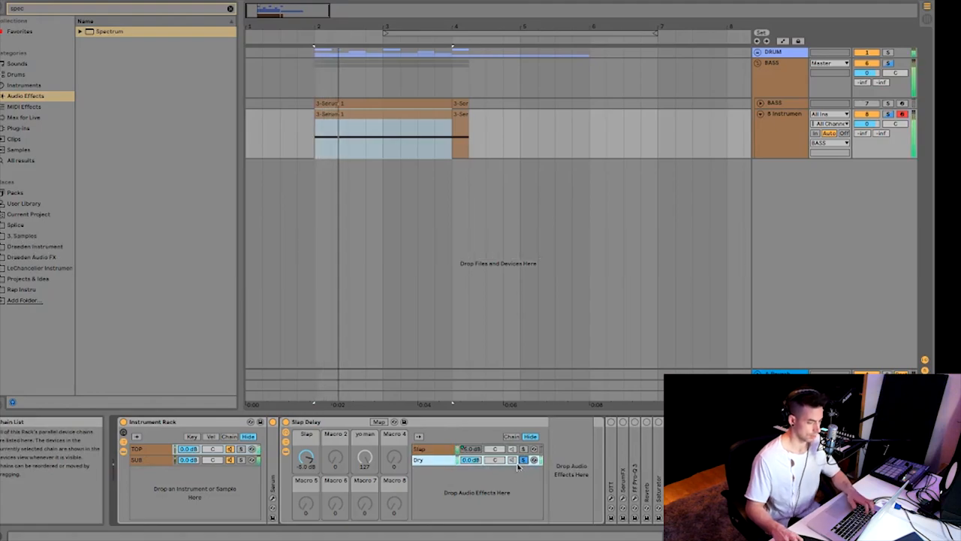
Solo the bass track and switch the Slap Delay rack's solo from Dry to Slap to compare the two chains.
key("space")
left_click(867, 114)
key("space")
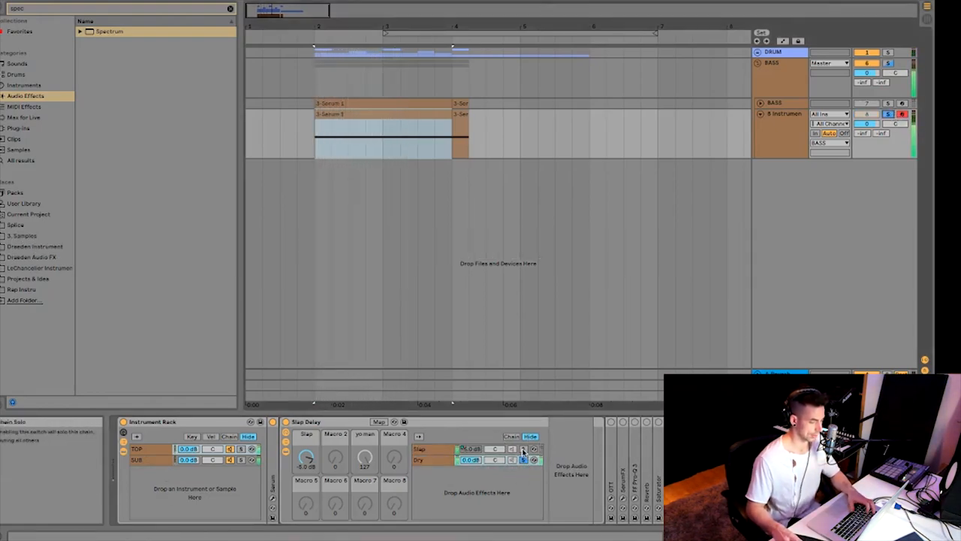
left_click(443, 452)
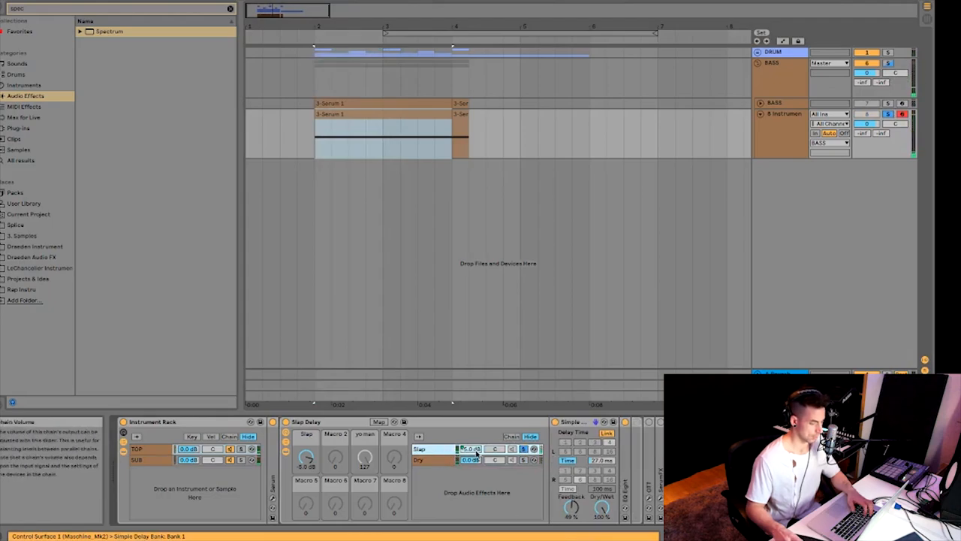
Set the Slap chain's Simple Delay feedback to 50 % and inspect the band settings of its EQ Eight.
left_click(596, 505)
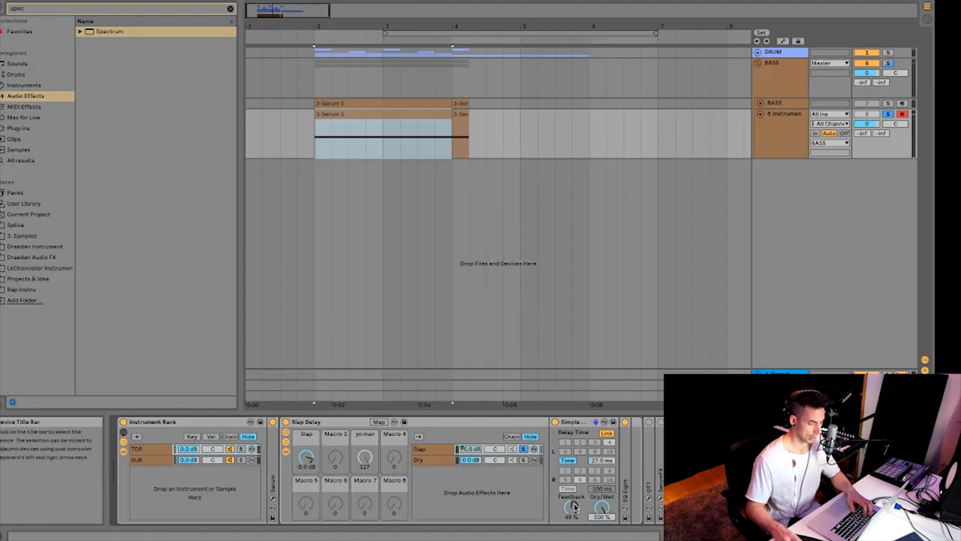
left_click(572, 510)
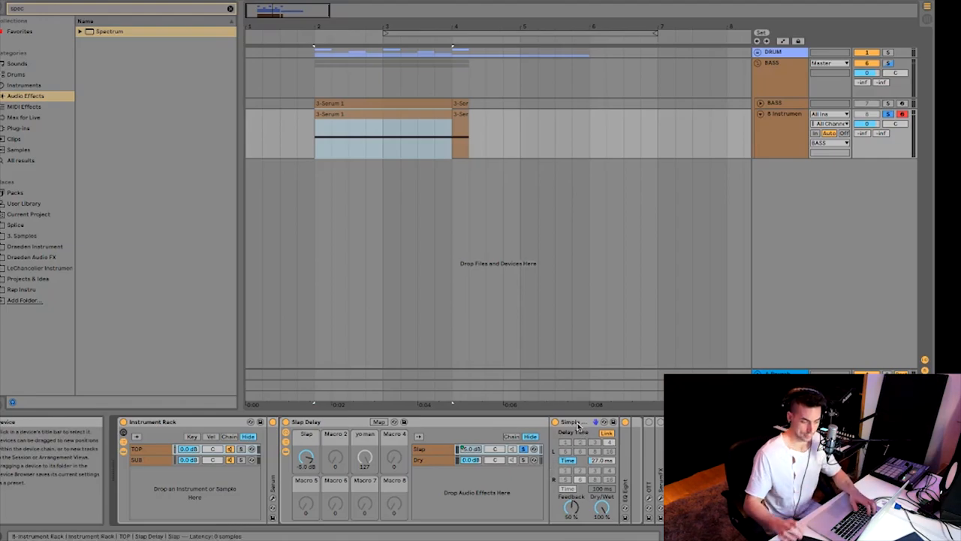
double_click(573, 422)
double_click(569, 443)
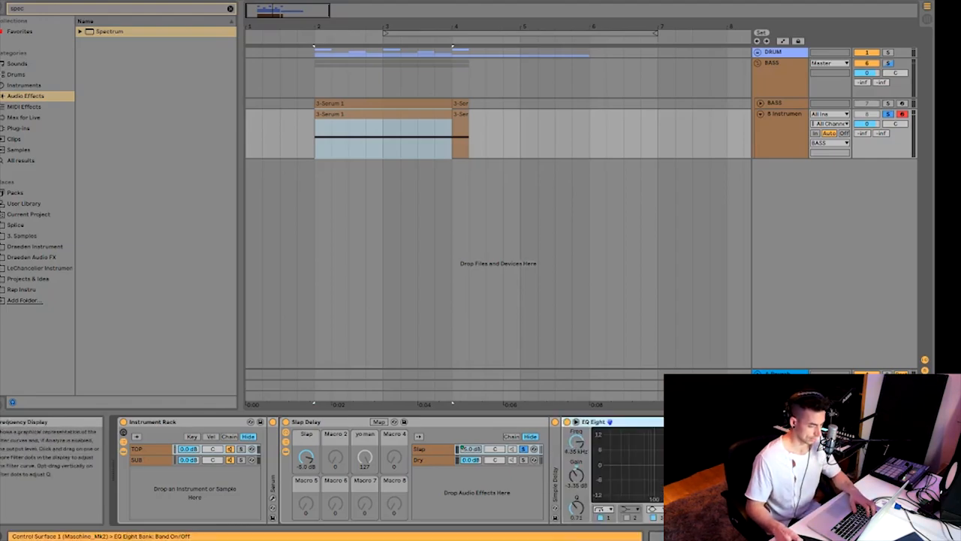
left_click(687, 465)
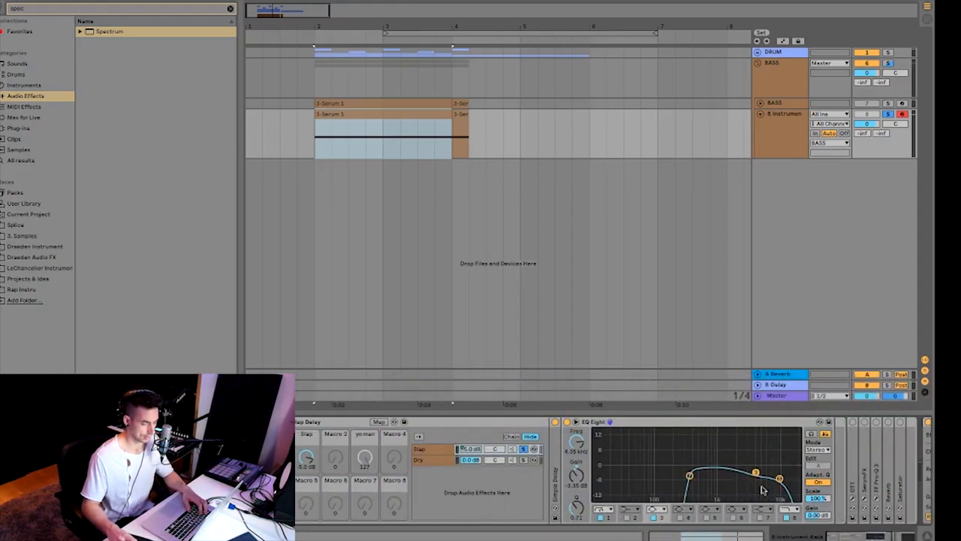
double_click(686, 424)
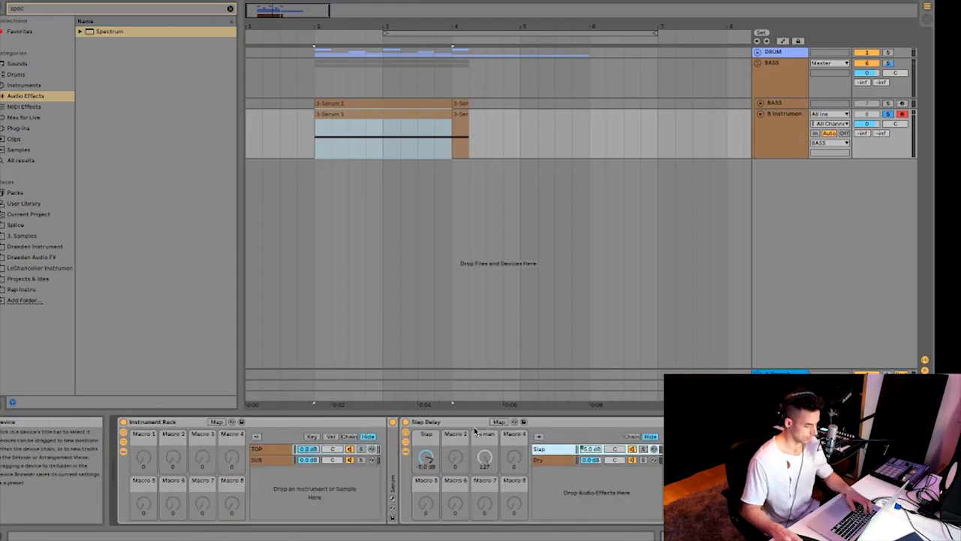
Map the Slap Delay rack's Slap macro to the first macro of the outer Instrument Rack.
left_click(498, 422)
left_click(425, 467)
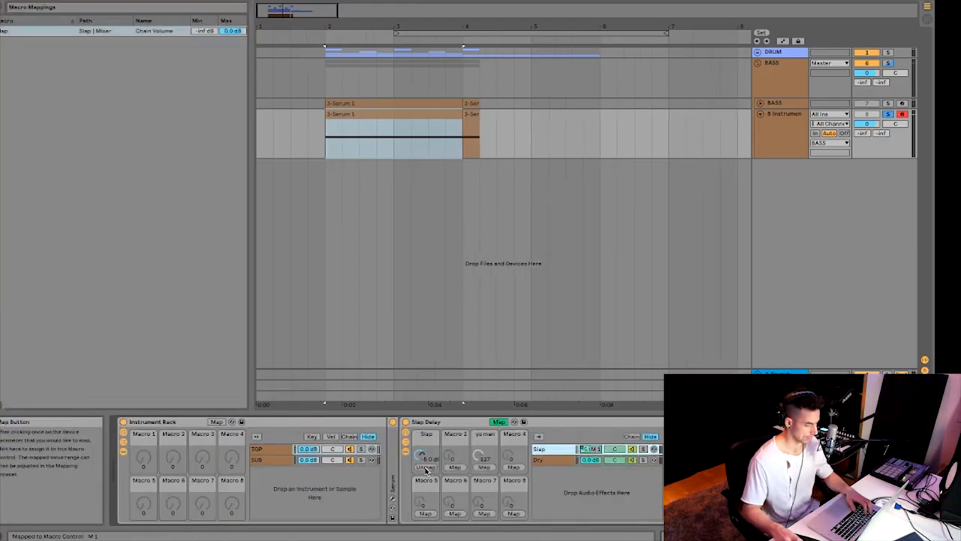
left_click(216, 421)
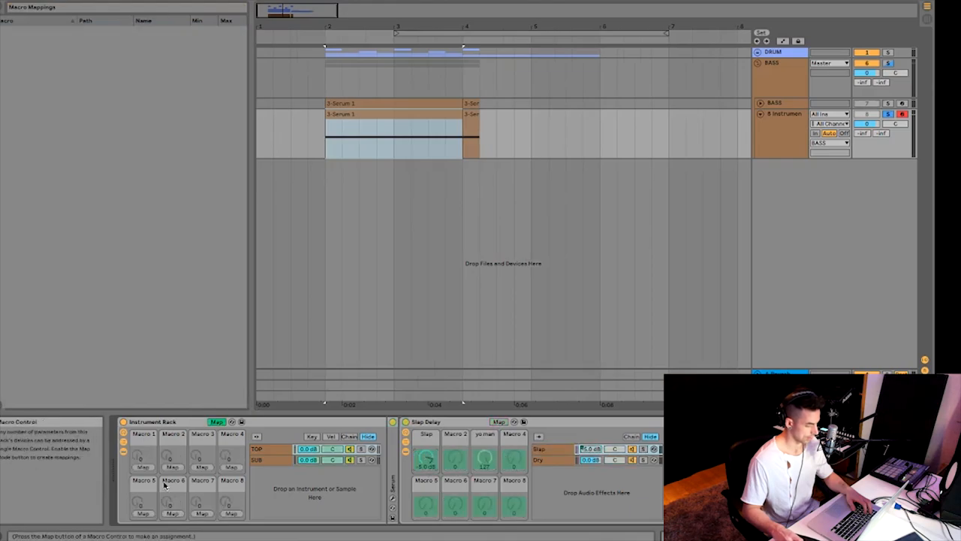
left_click(138, 467)
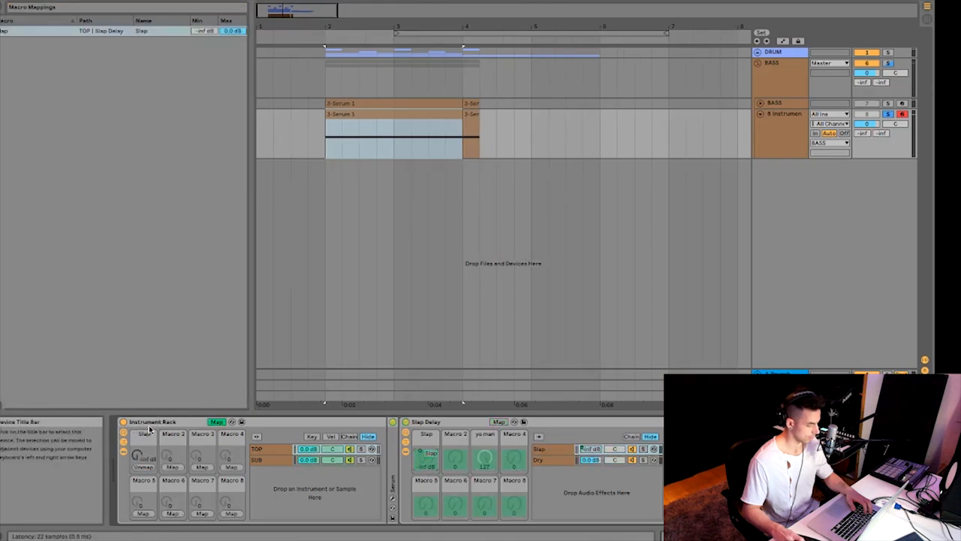
left_click(216, 422)
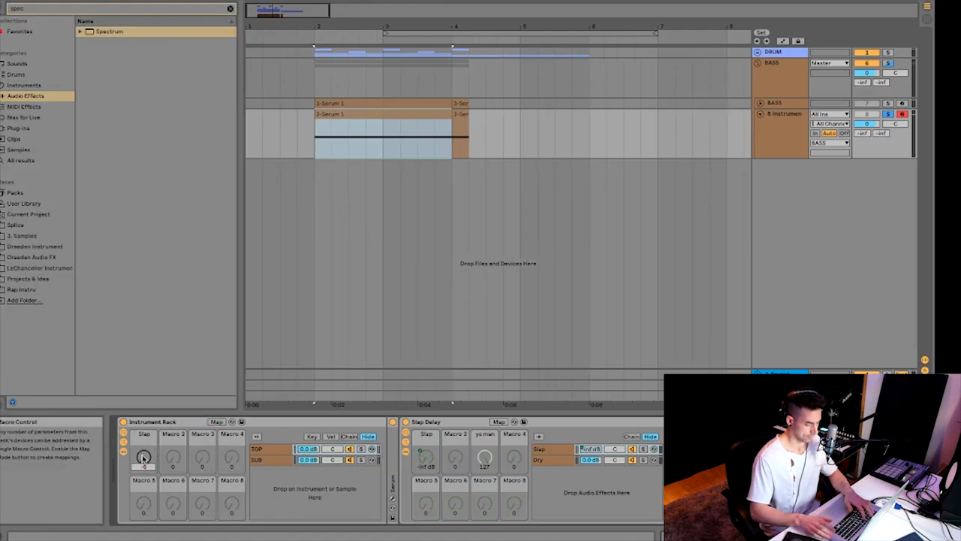
Set the Instrument Rack's Slap macro to -5 dB and vary it while auditioning the loop.
key("Return")
left_click(182, 422)
key("space")
key("space")
mouse_move(143, 456)
left_mouse_down()
mouse_move(144, 443)
mouse_move(138, 460)
left_mouse_up()
key("space")
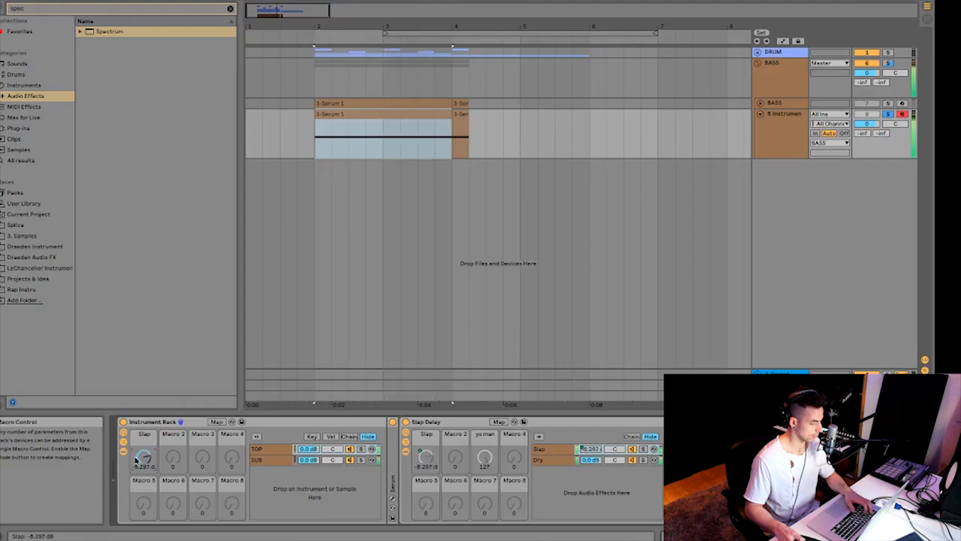
Collapse the Slap Delay rack and review the OTT and SerumFX devices on the TOP chain.
double_click(435, 422)
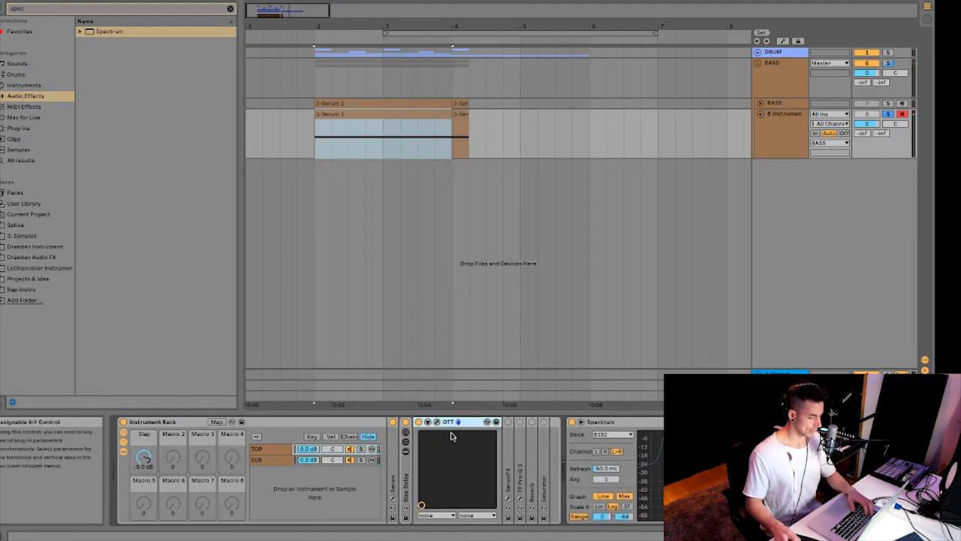
left_click(437, 422)
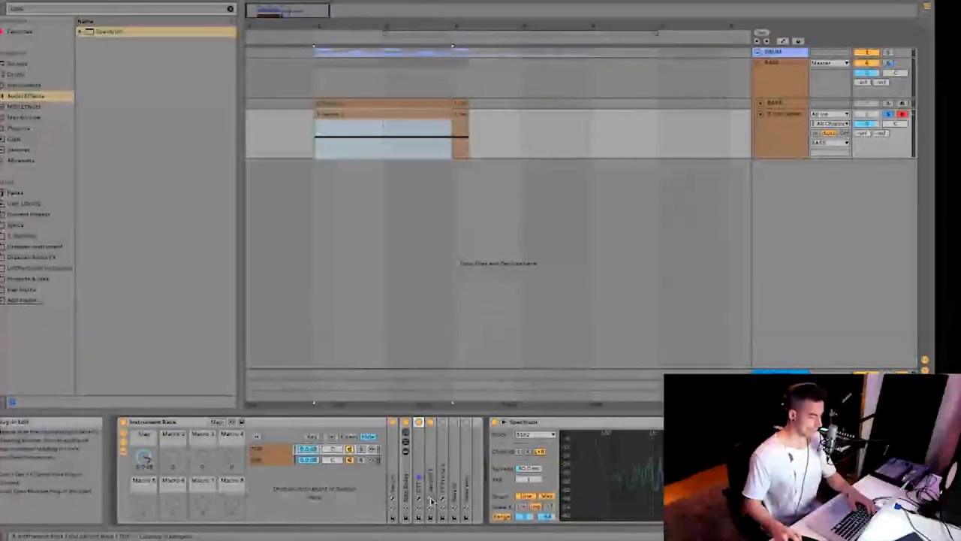
left_click(430, 500)
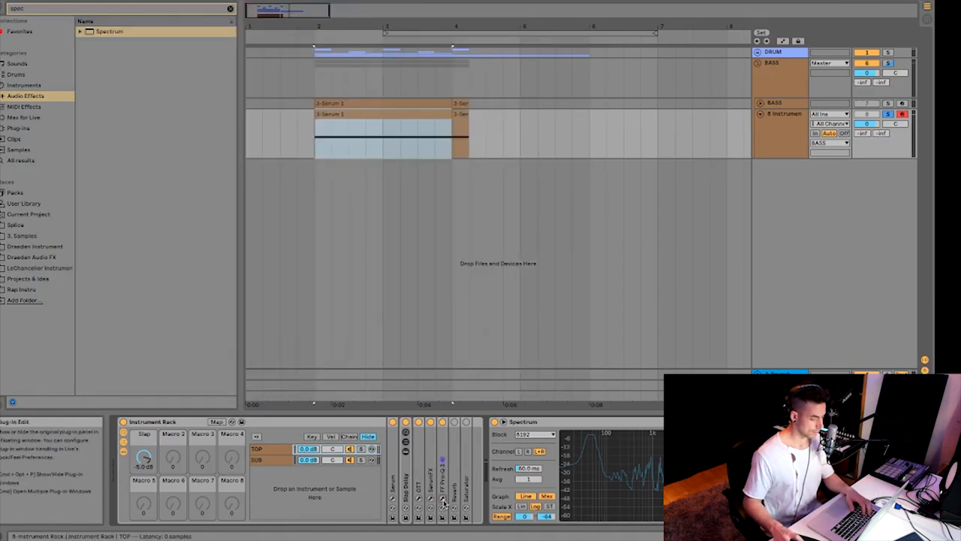
Inspect the narrow notch and the side low-cut bands in the TOP chain's Pro-Q 3, and close its window.
left_click(442, 501)
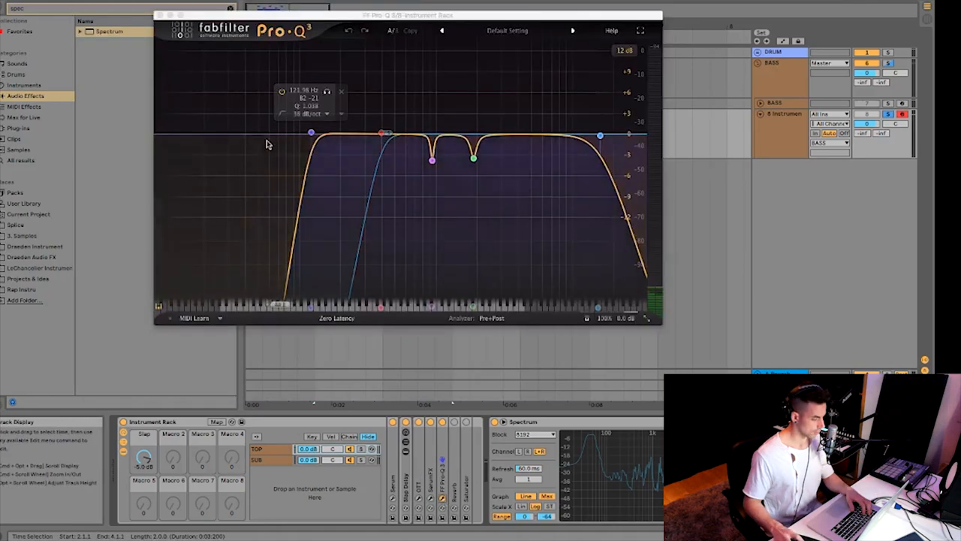
left_click(433, 161)
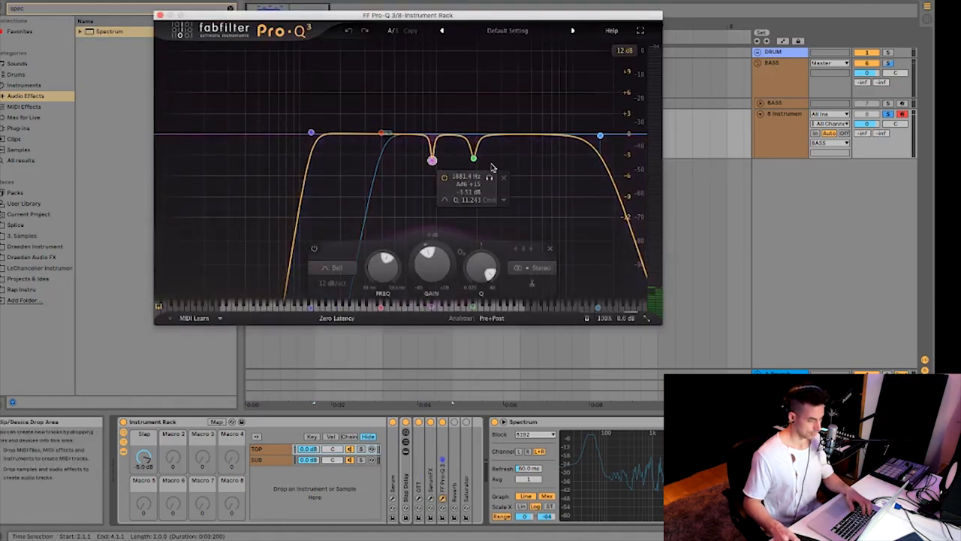
left_click(382, 133)
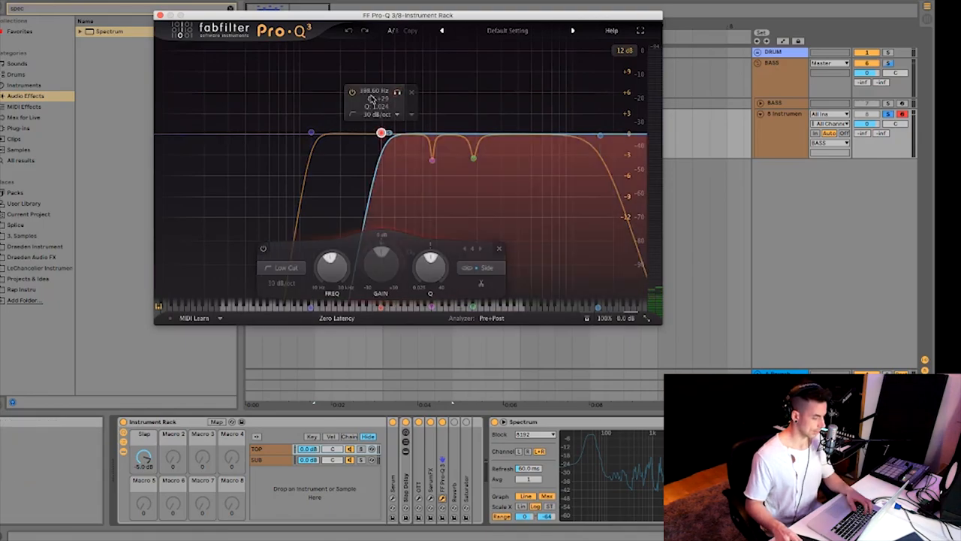
left_click(160, 16)
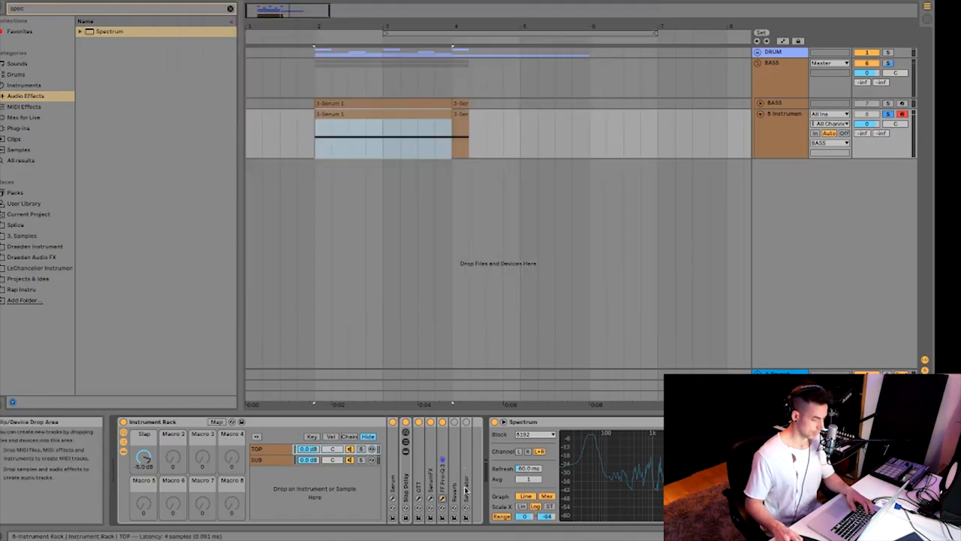
Map the TOP chain Reverb's Dry/Wet to the second macro of the Instrument Rack.
left_click(216, 421)
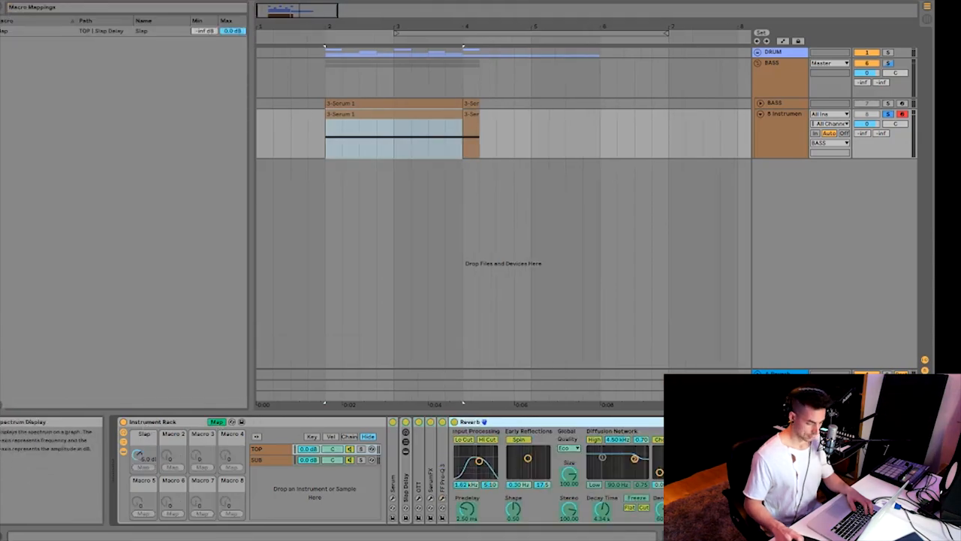
left_click(173, 466)
left_click(216, 421)
left_click(173, 456)
Draw a Dry/Wet automation ramp rising to about 74 % over the first beat of the bass clip and dropping back down.
key("a")
left_click(313, 157)
left_click_drag(332, 156, 331, 134)
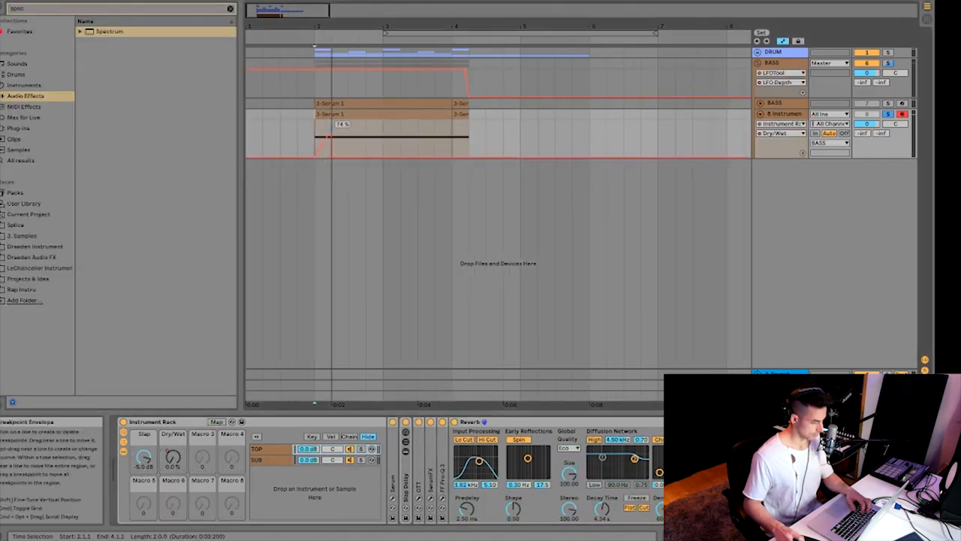
left_click_drag(331, 133, 331, 130)
Show the Dry/Wet automation in its own lane and select the range spanning the bass clip.
left_click(793, 151)
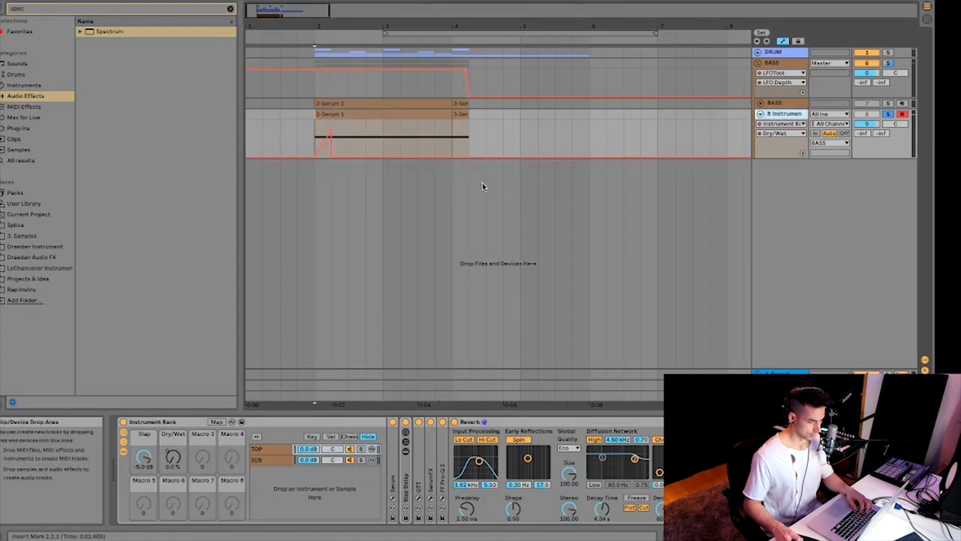
left_click(803, 153)
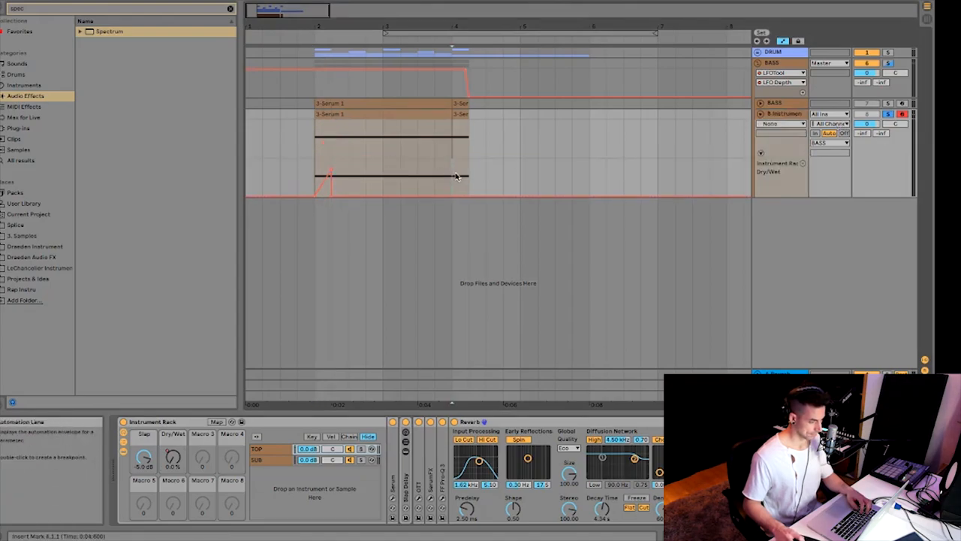
left_click_drag(456, 177, 299, 188)
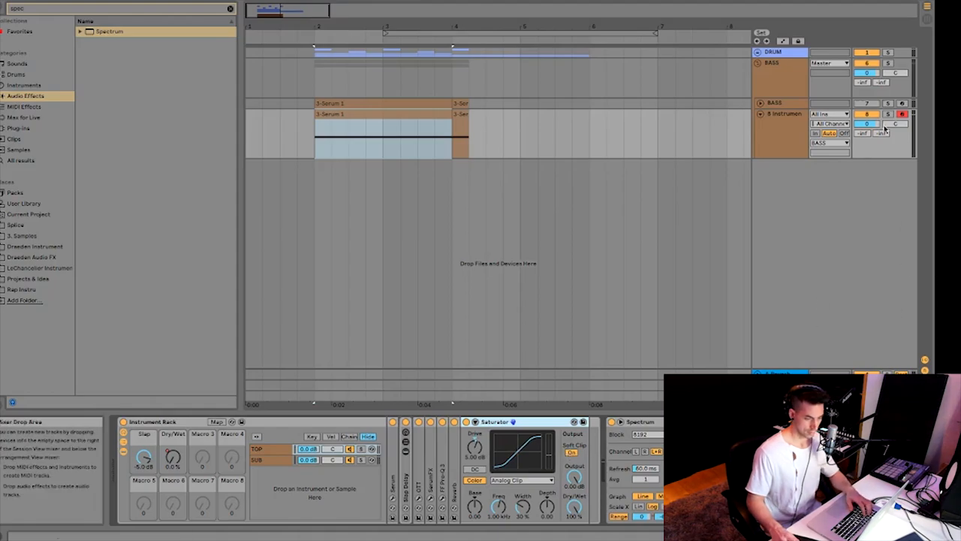
Solo the bass instrument track and play the loop to hear the TOP chain with the Saturator enabled.
left_click(889, 114)
key("space")
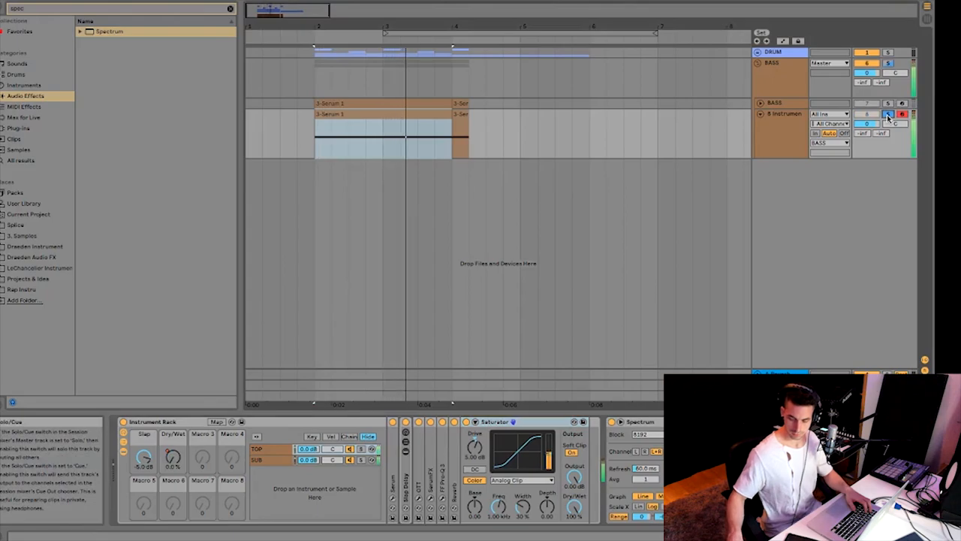
key("space")
key("space")
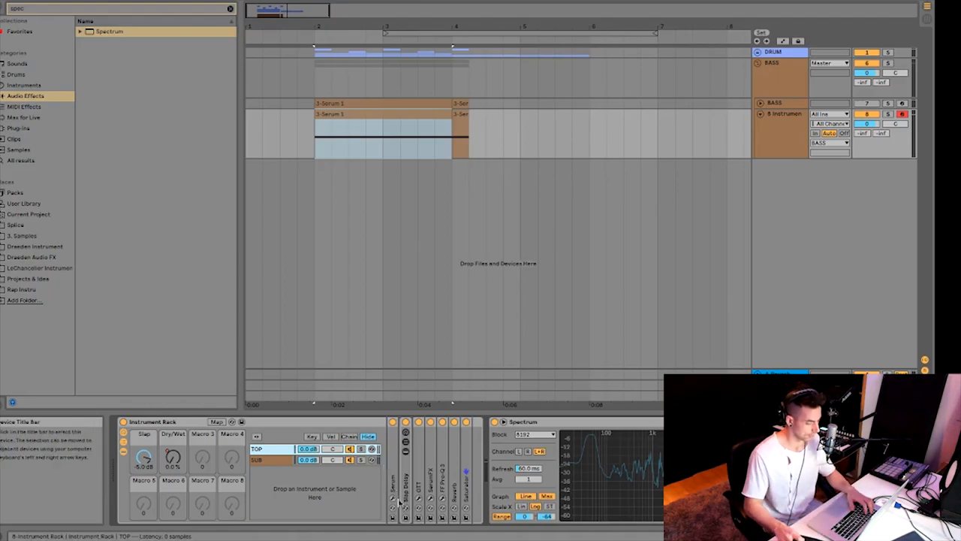
Open the TOP chain's Serum and audition OSC B with different wavetable positions and semitone transpositions up to +12.
left_click(393, 498)
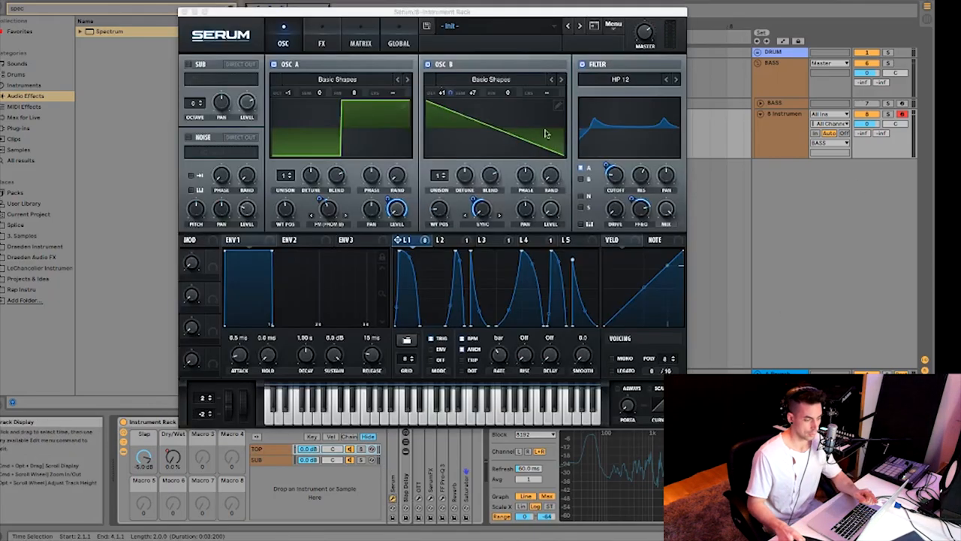
left_click_drag(441, 208, 447, 217)
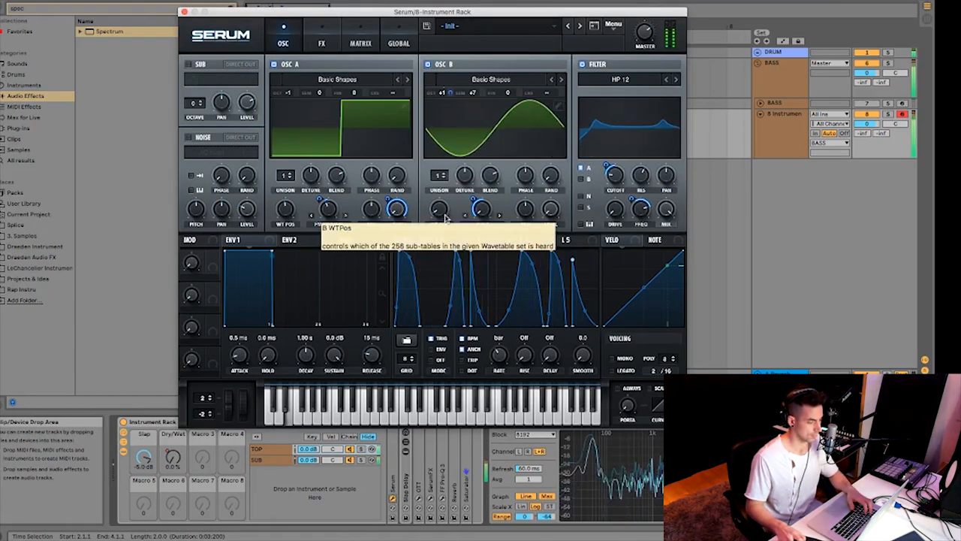
left_click_drag(446, 217, 448, 172)
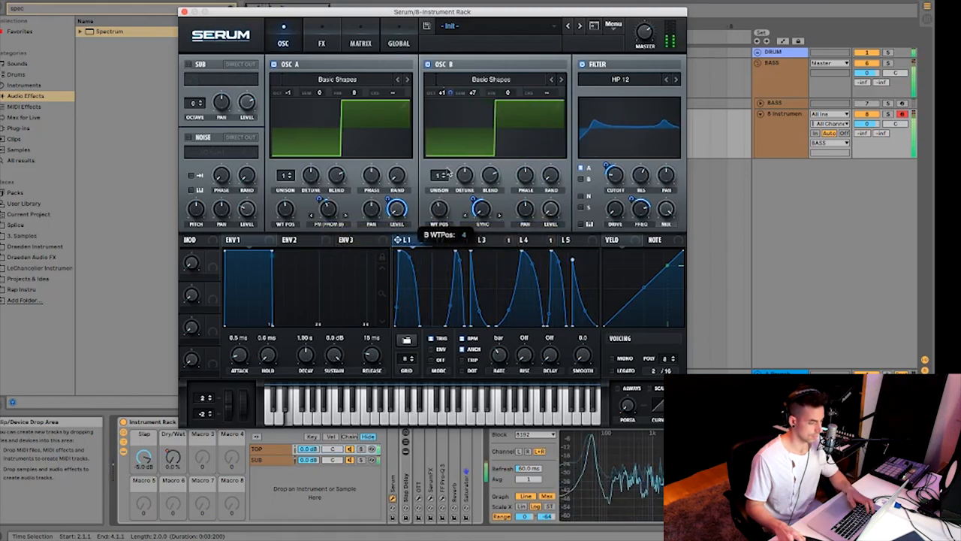
left_click_drag(448, 173, 446, 209)
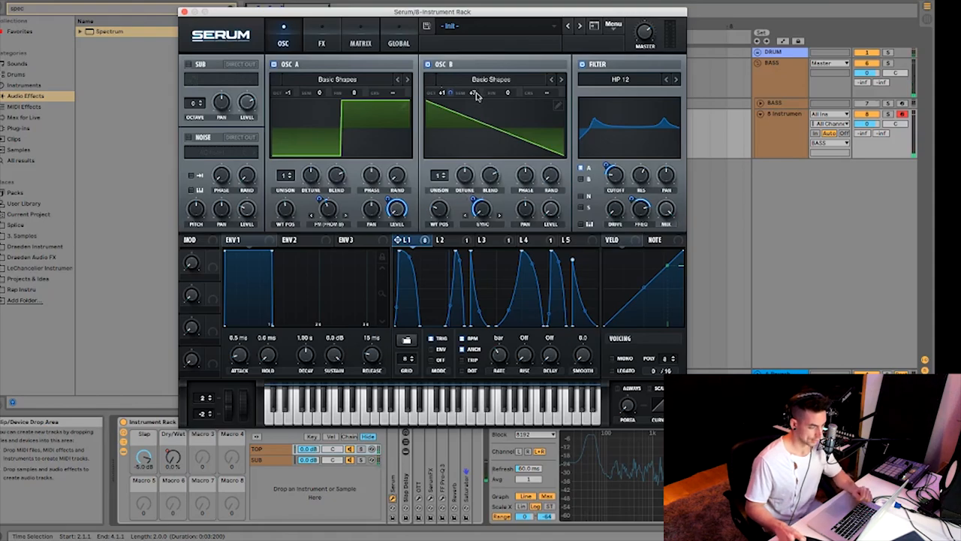
left_click_drag(476, 94, 481, 69)
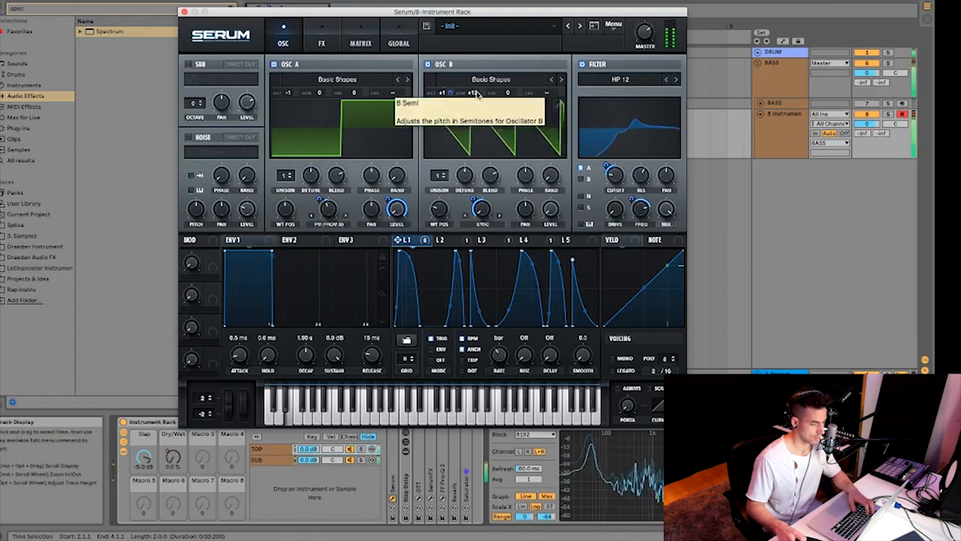
left_click_drag(477, 93, 482, 168)
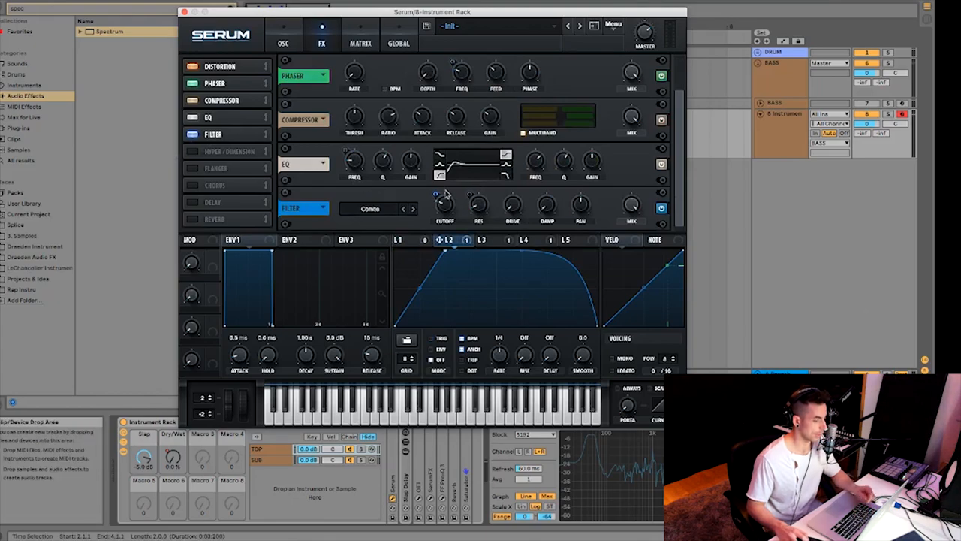
Adjust the cutoff and its modulation on Serum's FX filter, and try the Reverb filter type.
mouse_move(434, 195)
left_mouse_down()
mouse_move(452, 215)
mouse_move(442, 210)
left_mouse_up()
left_click_drag(452, 208, 453, 203)
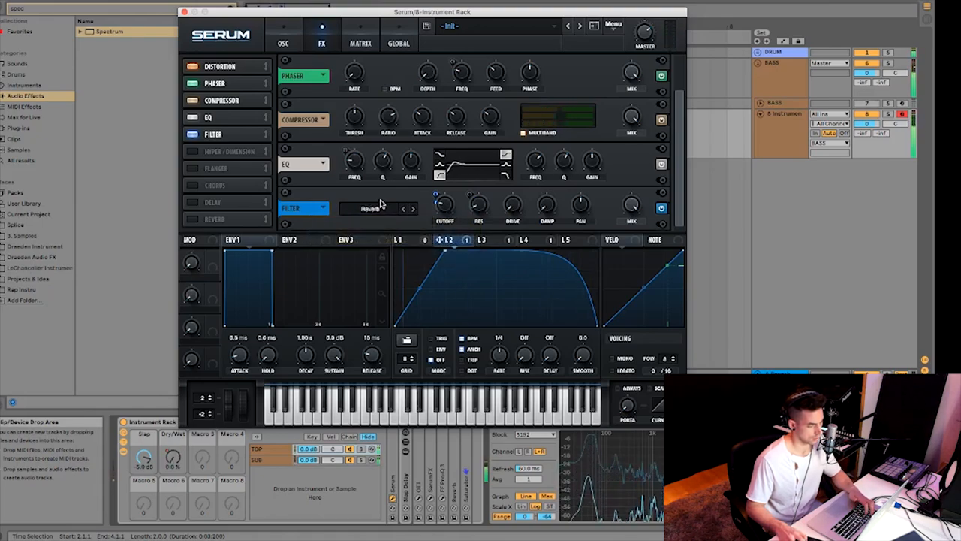
In SerumFX, enable a Filter of type Cmb+ after the Flanger and add a multiband Compressor.
left_click(430, 497)
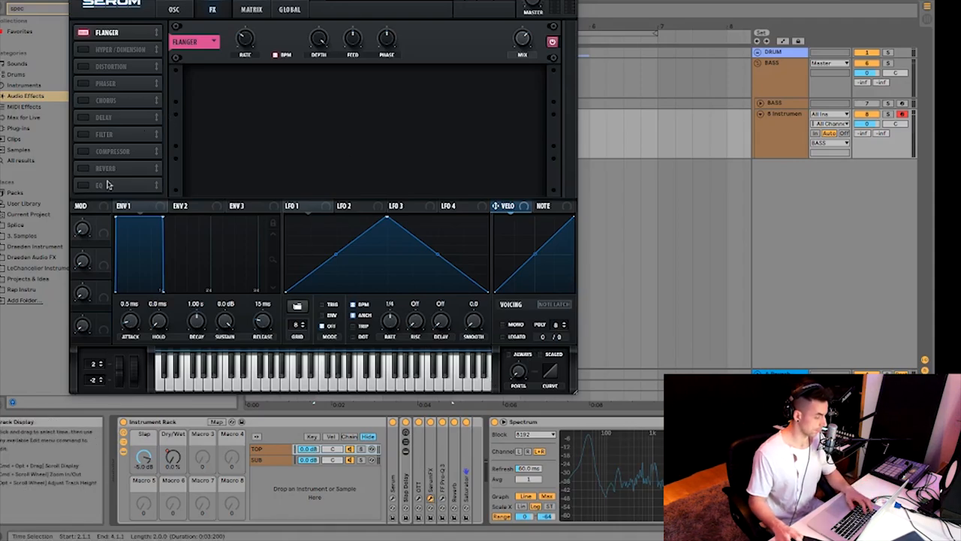
left_click(84, 134)
left_click(270, 86)
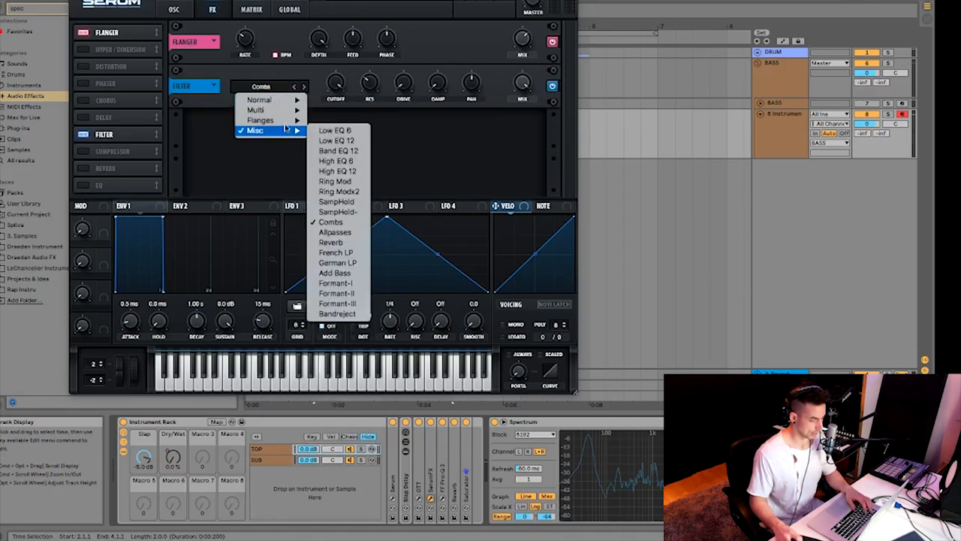
left_click(330, 120)
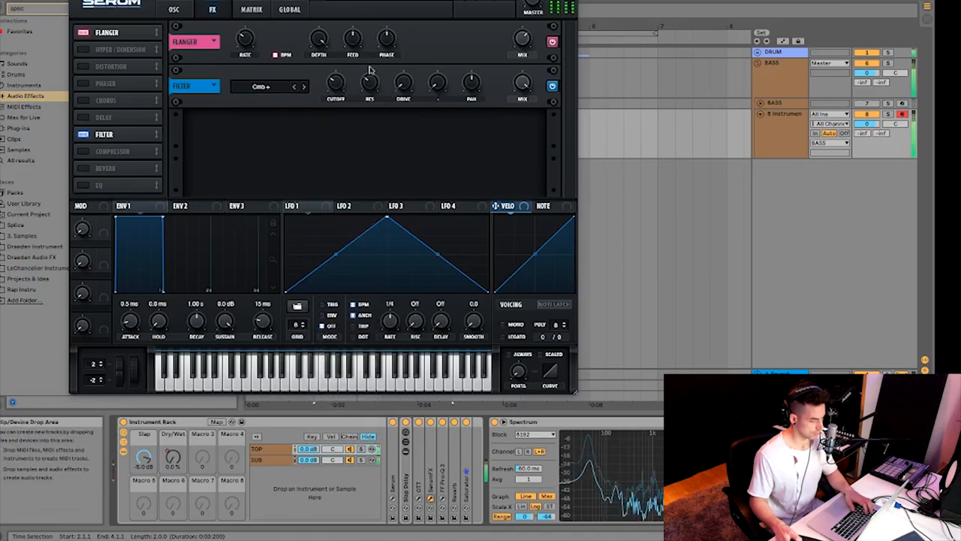
left_click(113, 150)
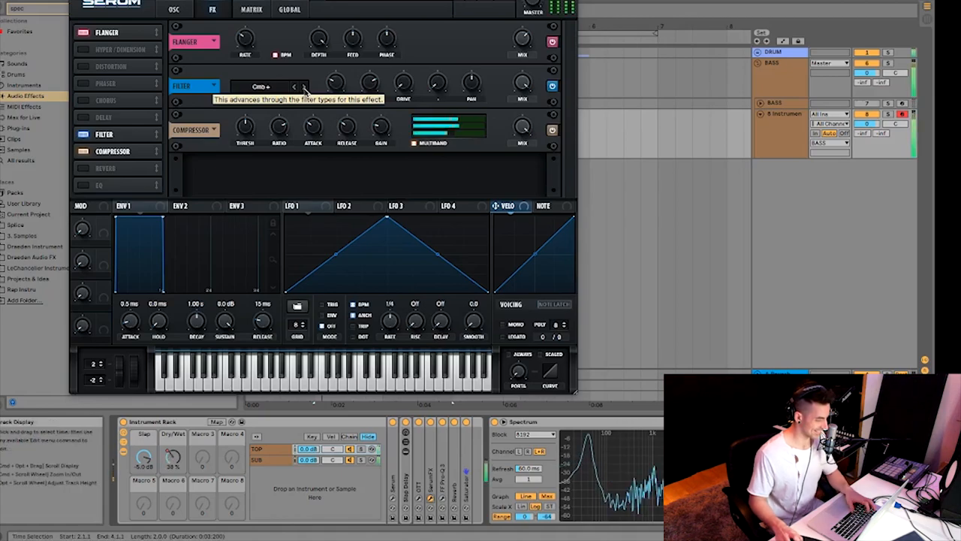
Switch the SerumFX filter type to Cmb- and sweep its cutoff while the loop plays.
mouse_move(336, 83)
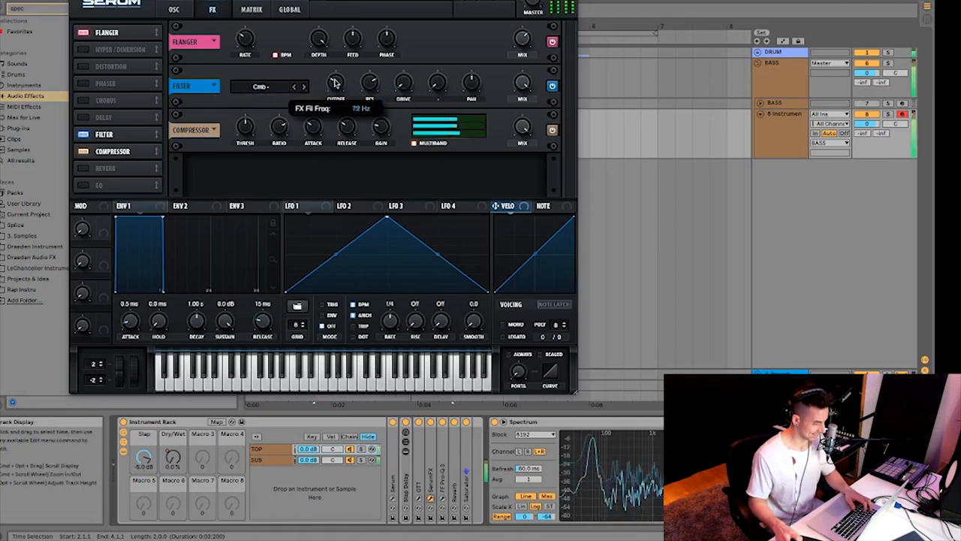
left_click_drag(340, 81, 339, 91)
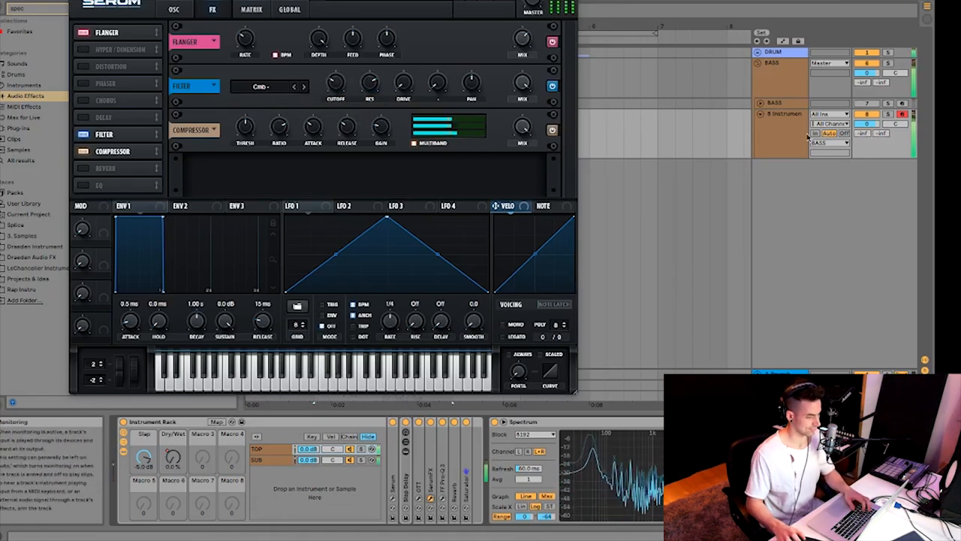
mouse_move(340, 84)
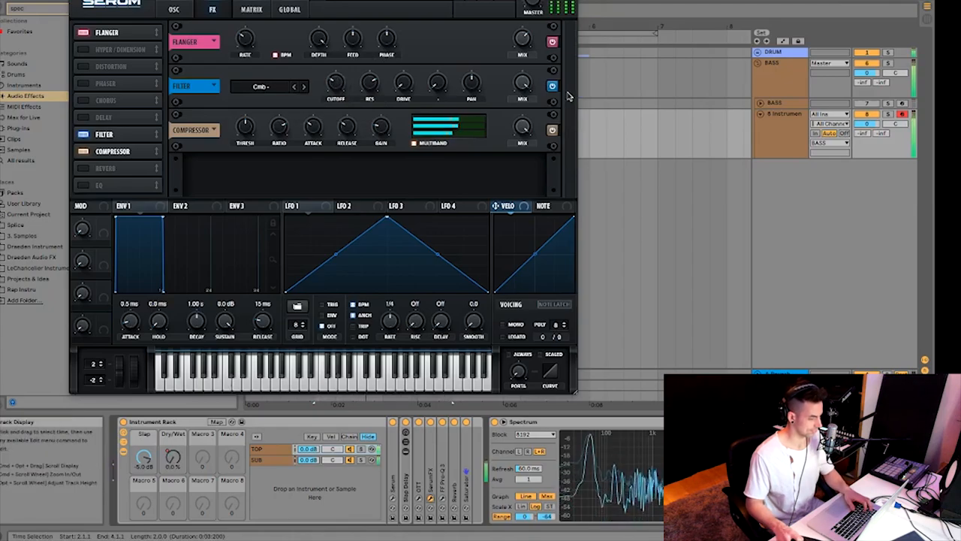